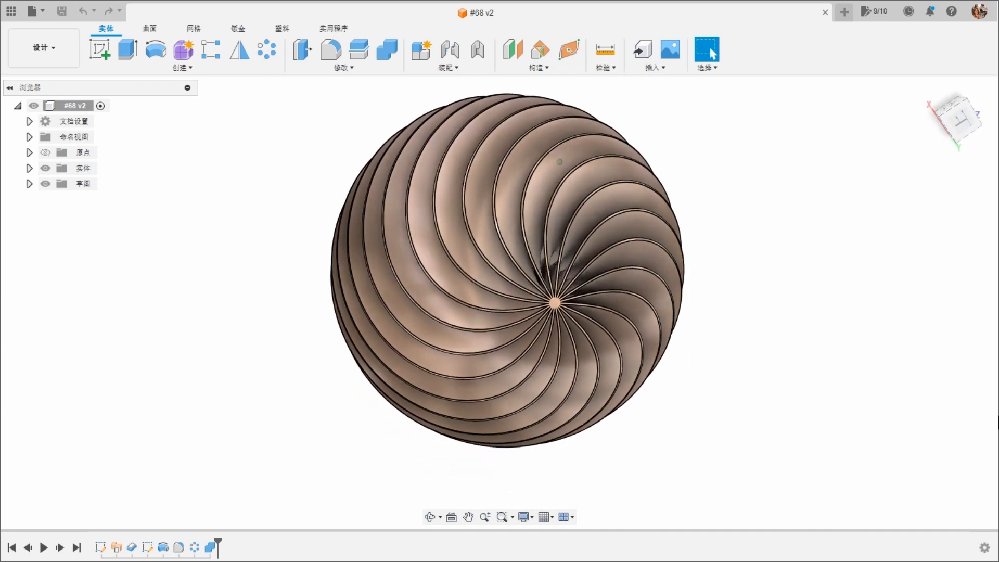
middle_click_drag(559, 161, 559, 175, "shift")
middle_click_drag(566, 233, 464, 214, "shift")
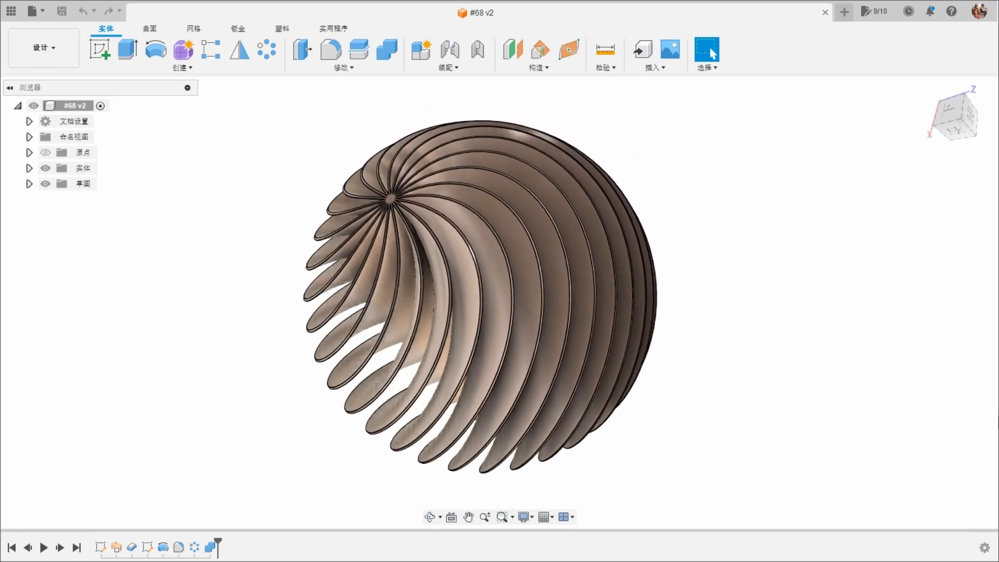
middle_click_drag(418, 285, 501, 516, "shift")
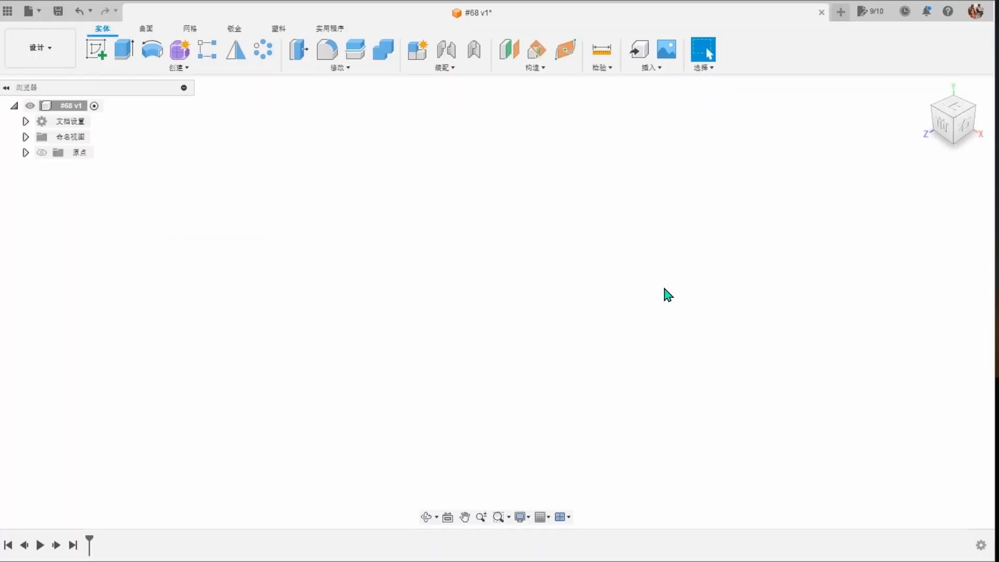
Step: Sketch a vertical line about 83 mm long and a shorter horizontal line on the front plane, both starting at the origin
left_click(96, 49)
left_click(540, 309)
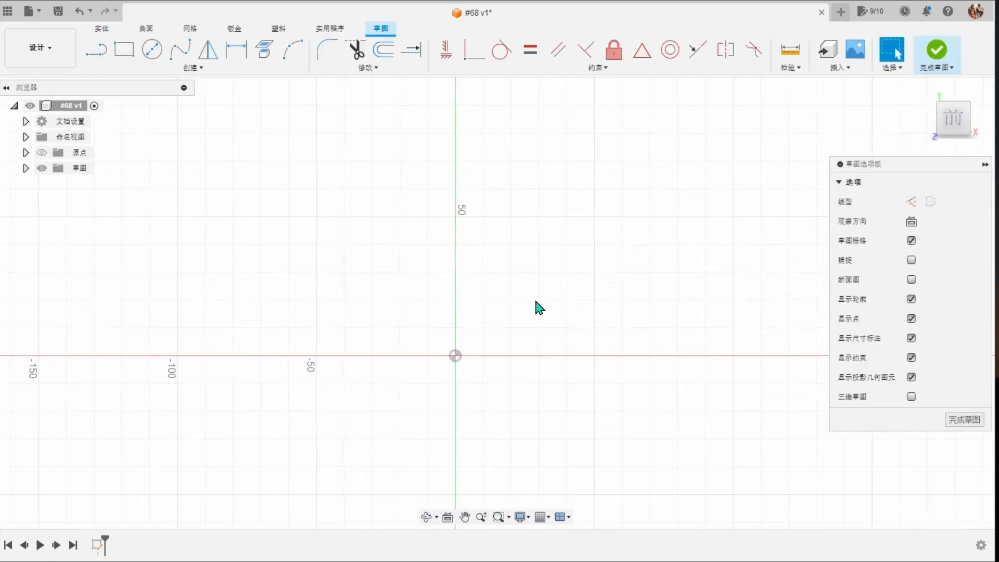
left_click(97, 58)
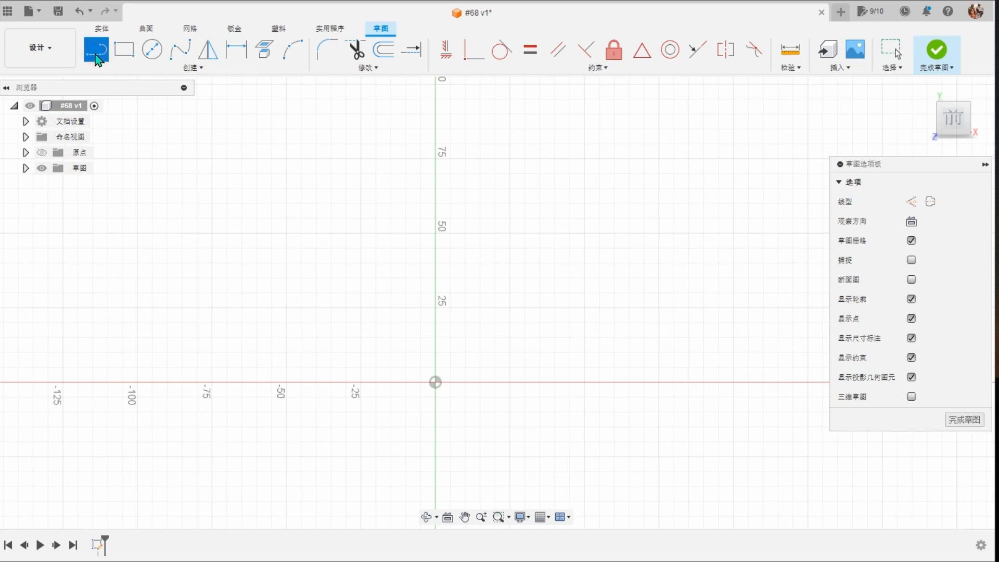
left_click(435, 383)
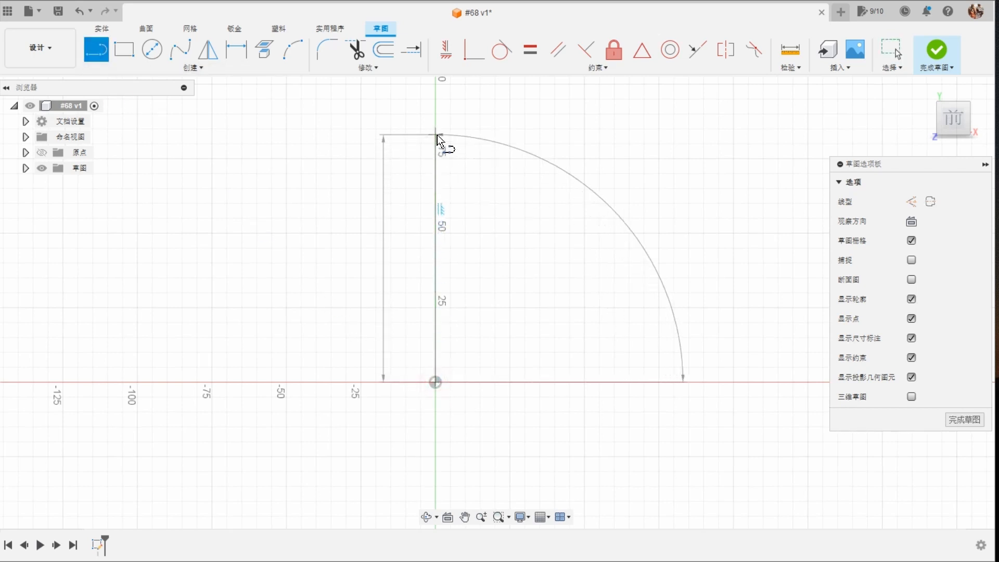
left_click(435, 134)
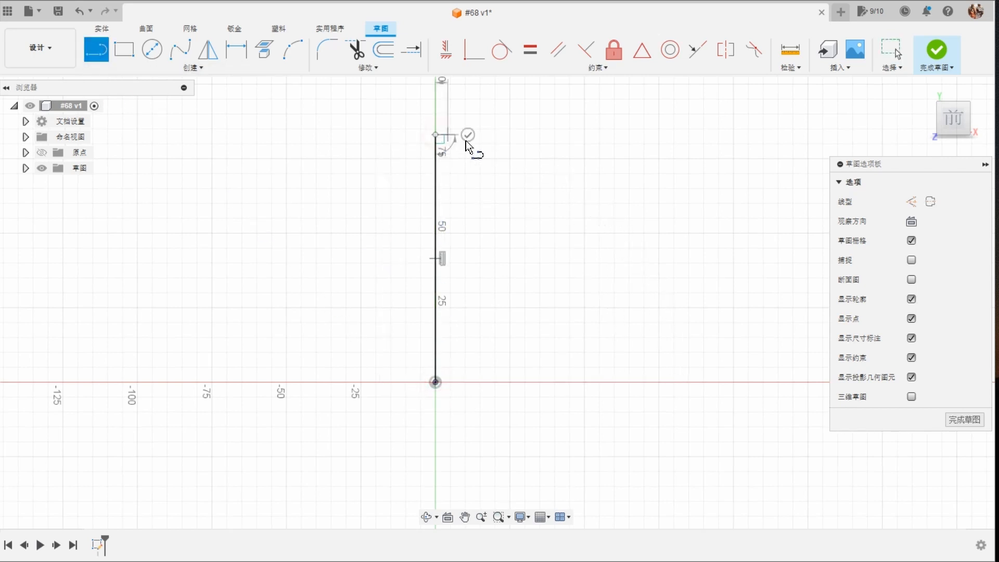
left_click(435, 382)
left_click(608, 382)
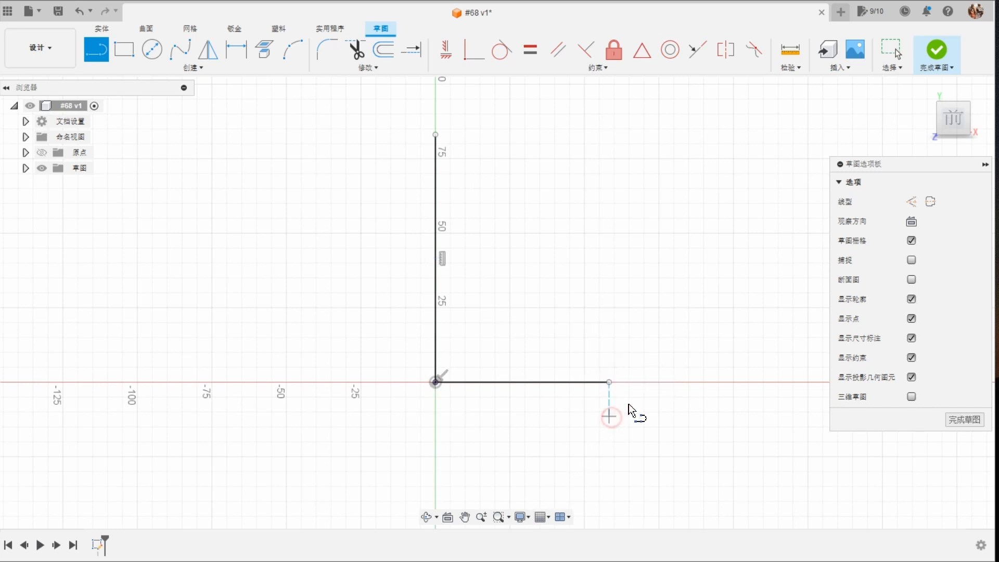
right_click(676, 336)
left_click(720, 341)
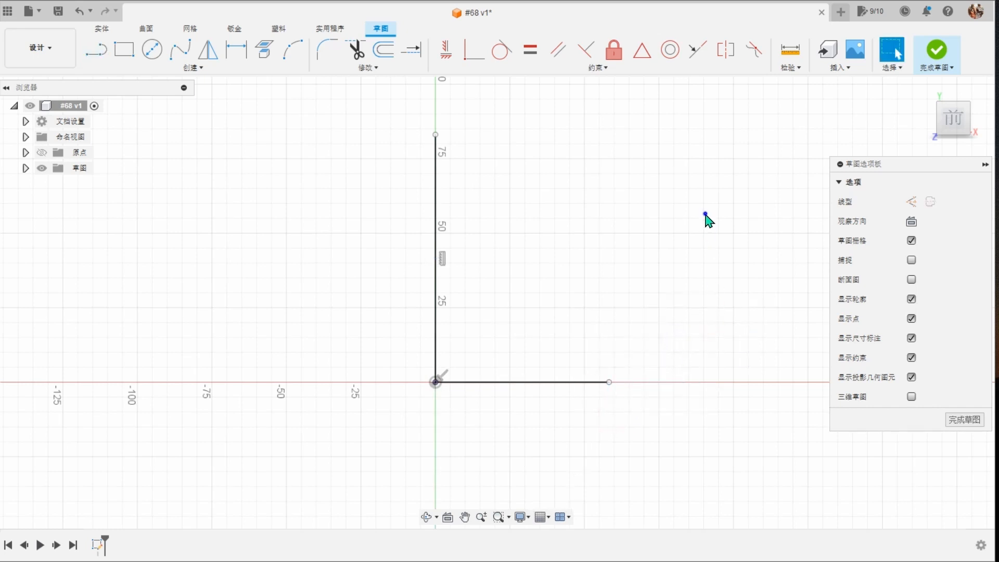
Step: Dimension the vertical line to 80 mm and the horizontal line to 40 mm, and finish the sketch
key("d")
left_click(437, 289)
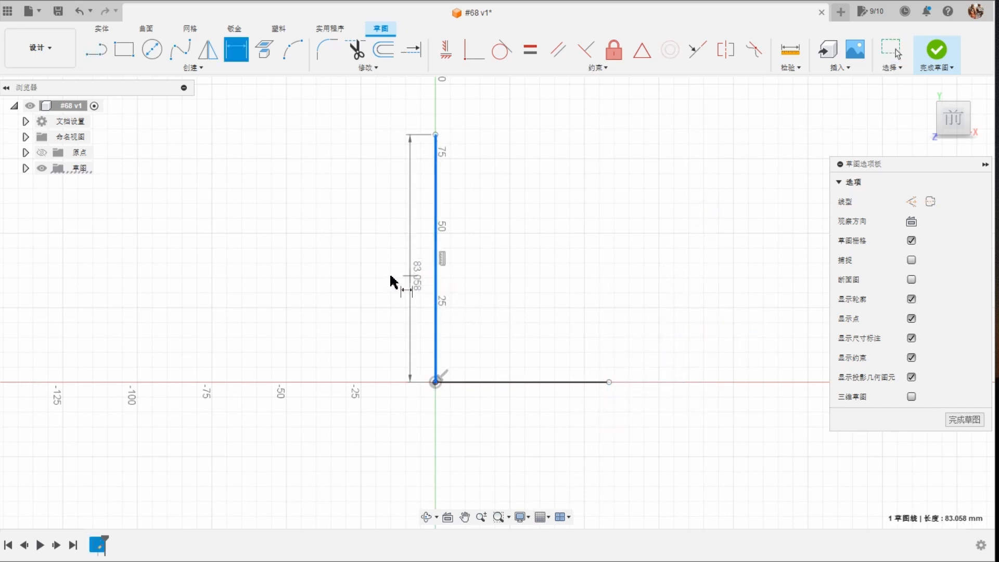
left_click(370, 275)
type("80")
key("Return")
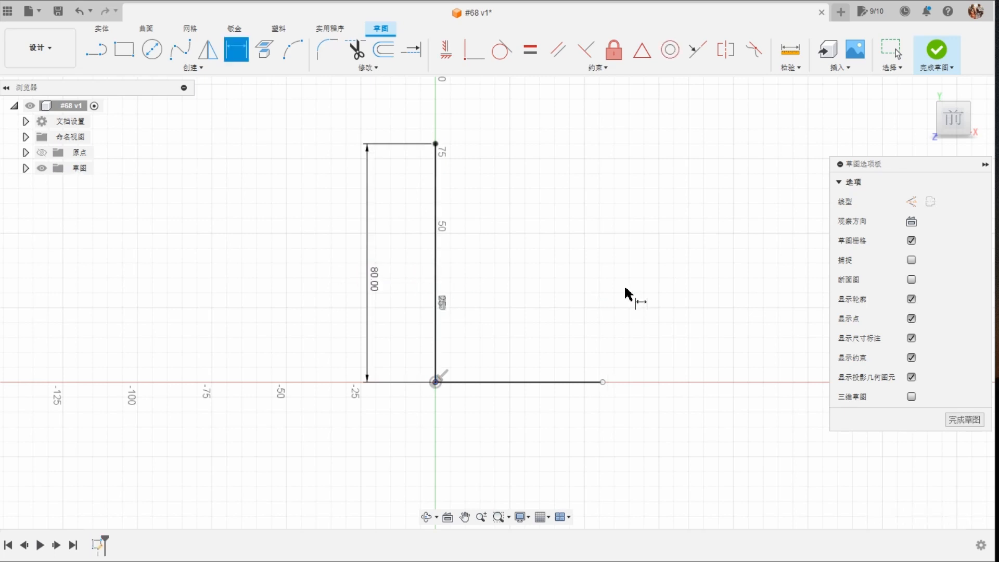
left_click(535, 381)
left_click(549, 437)
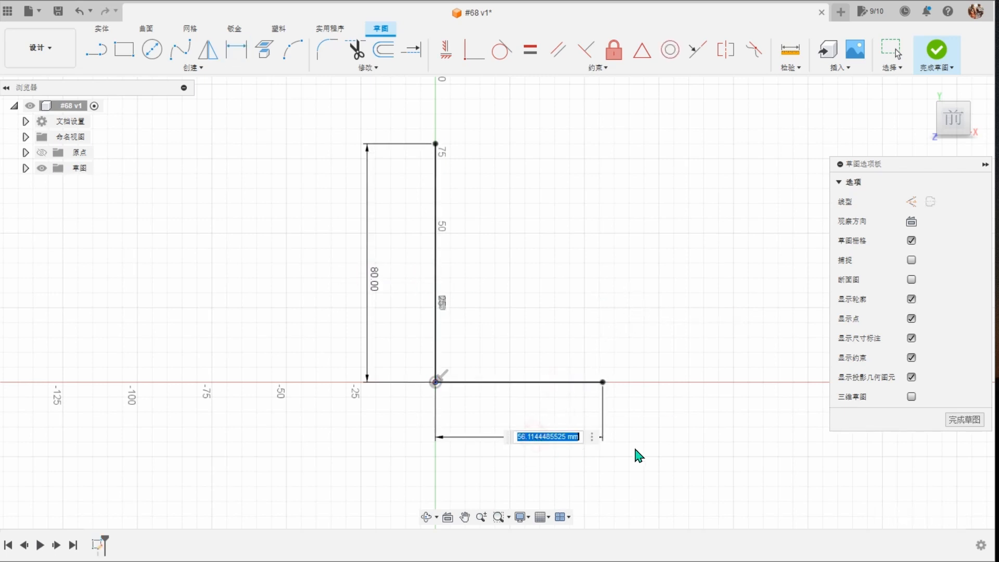
type("40")
key("Return")
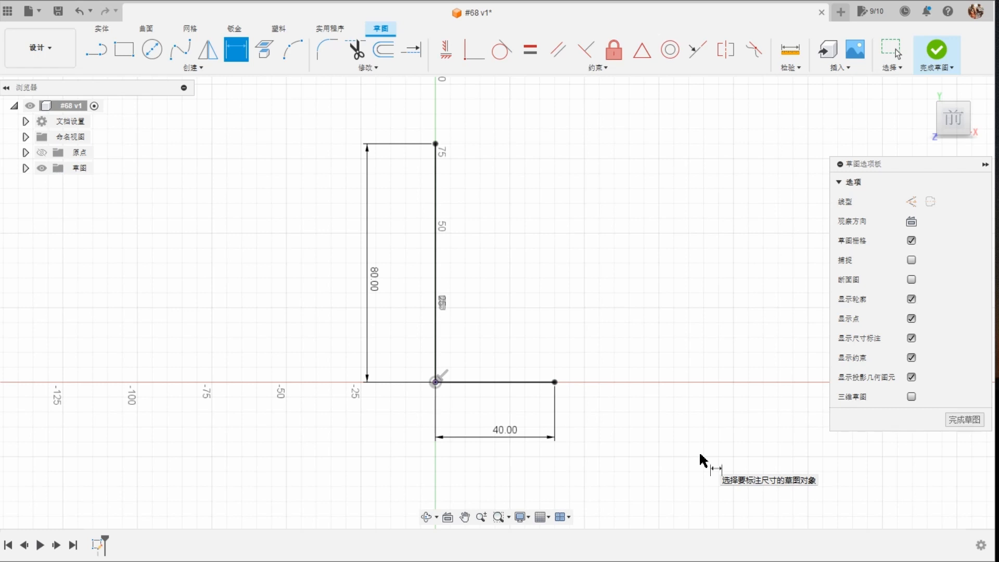
left_click(936, 50)
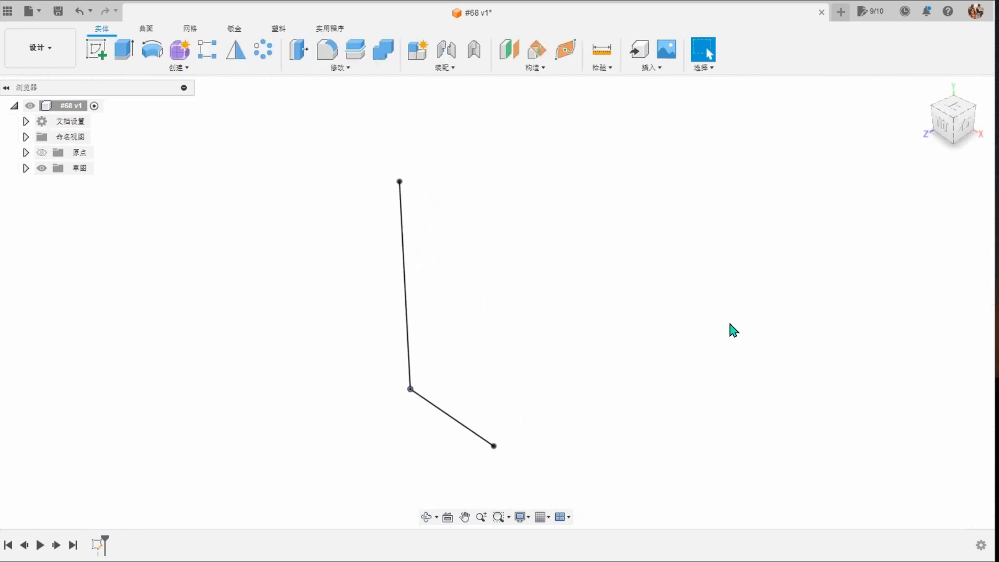
Step: Sweep the horizontal line along the vertical line as a new surface body with a 180-degree twist angle
left_click(140, 31)
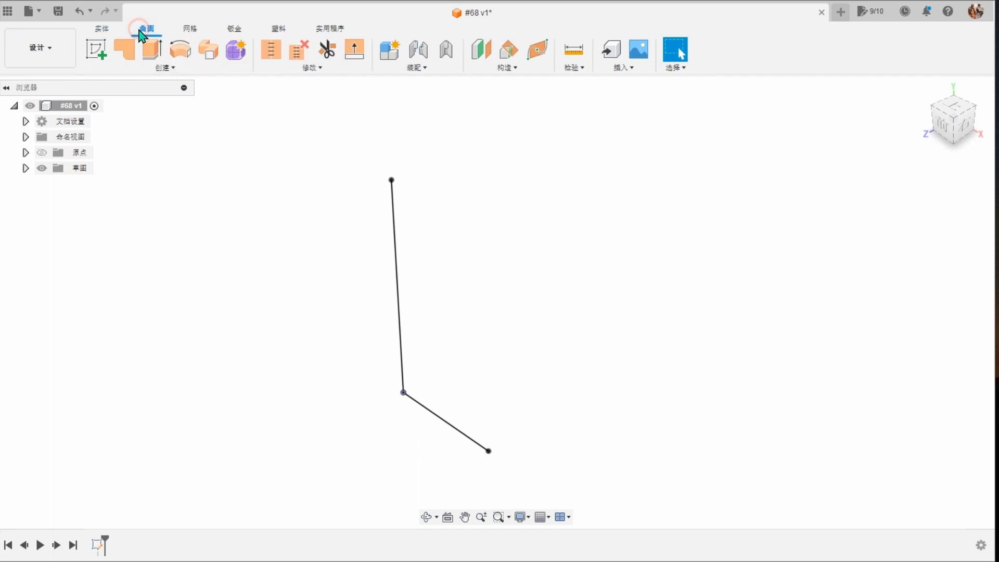
left_click(163, 68)
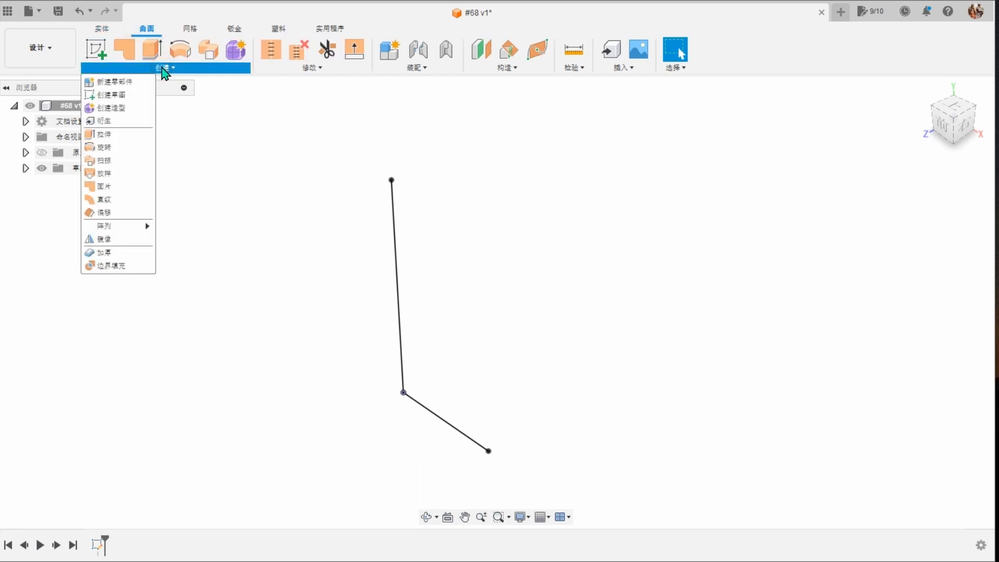
left_click(128, 160)
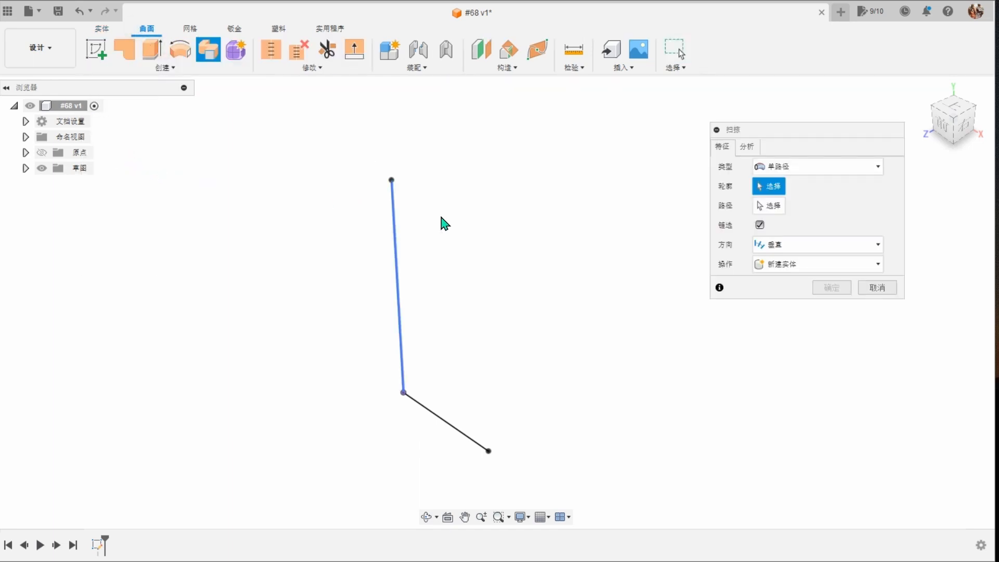
left_click(467, 435)
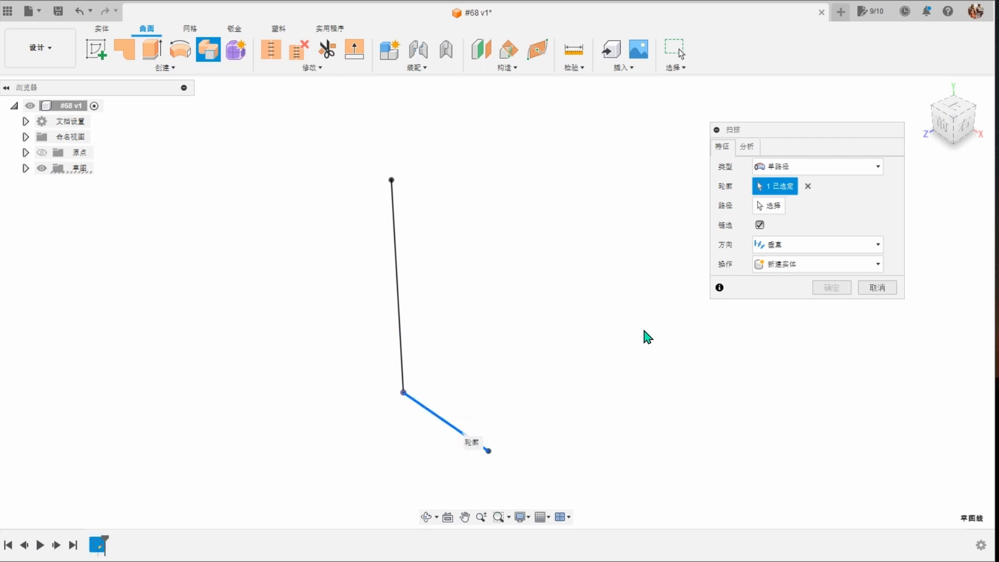
left_click(774, 209)
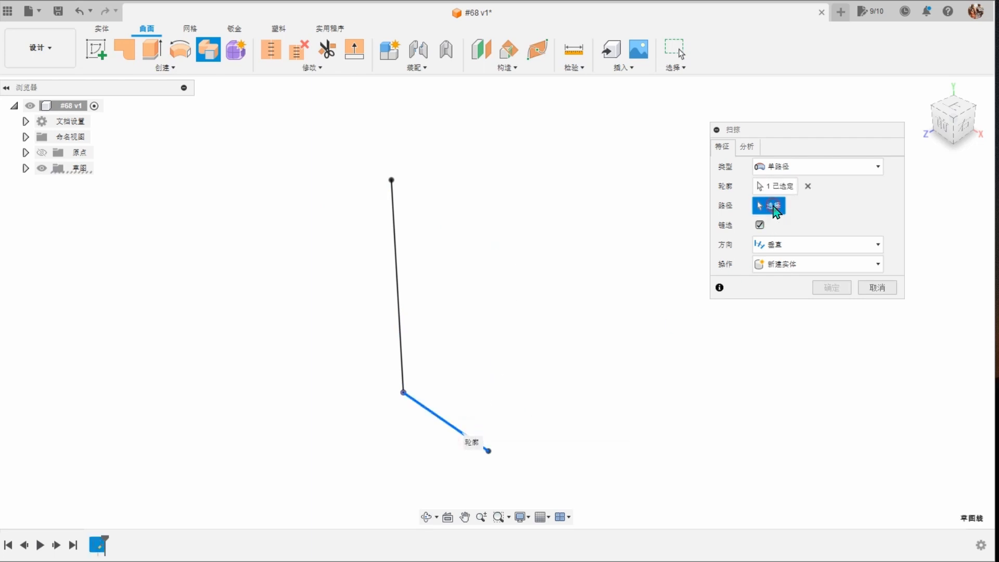
left_click(401, 297)
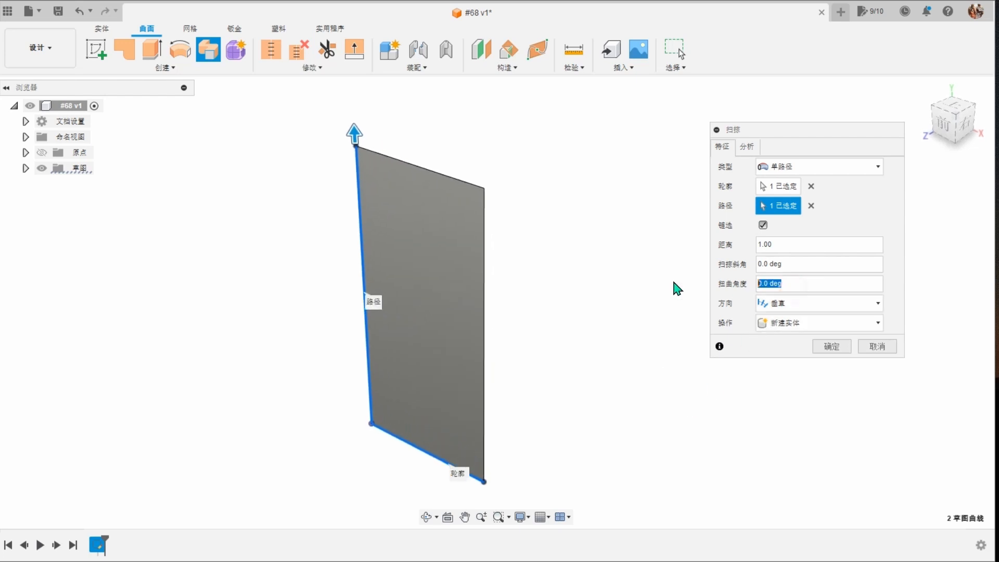
type("180")
key("Return")
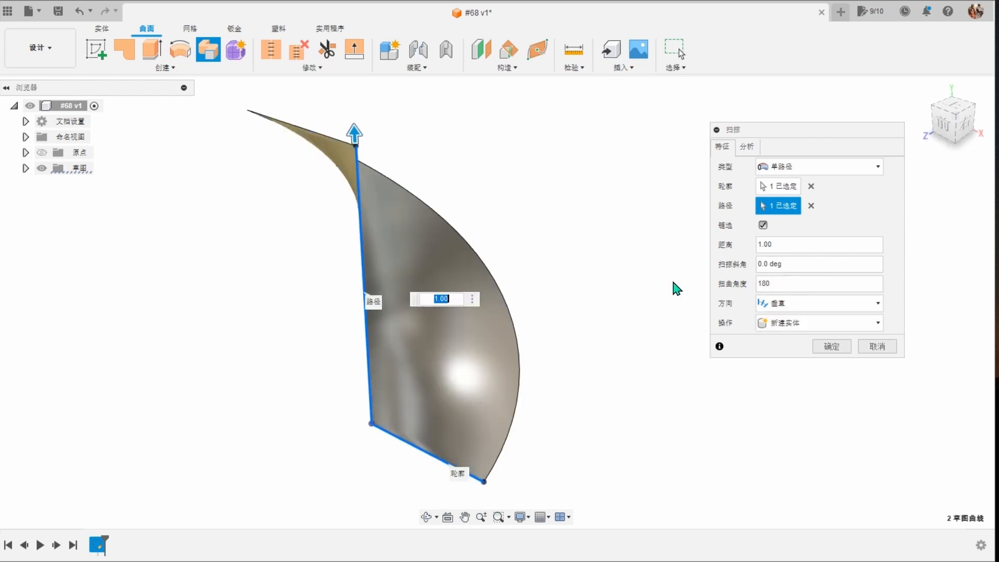
left_click(829, 346)
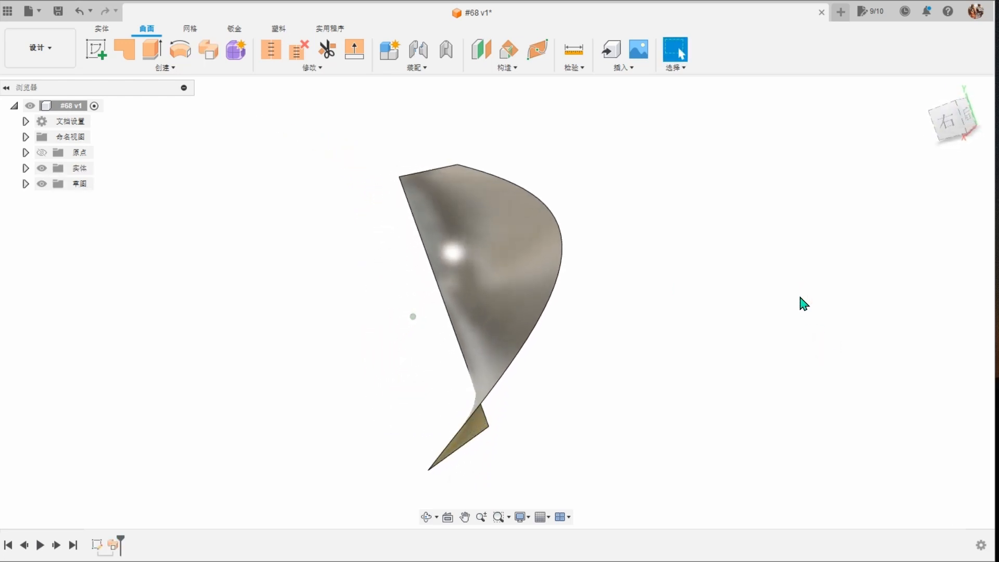
Step: Thicken the twisted surface symmetrically by 0.3 mm as a new body
scroll(799, 298, "right", 10, "shift")
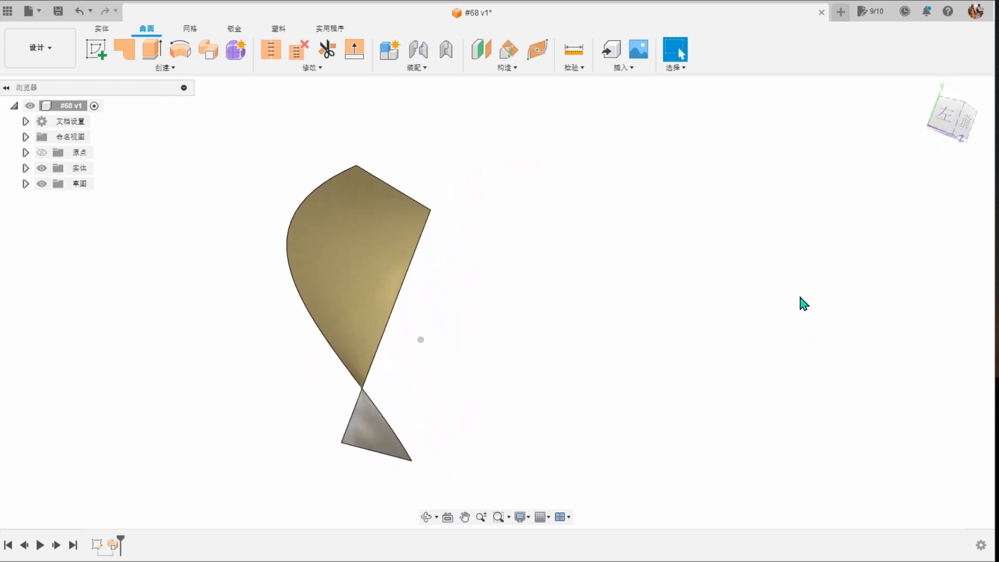
scroll(800, 298, "right", 10, "shift")
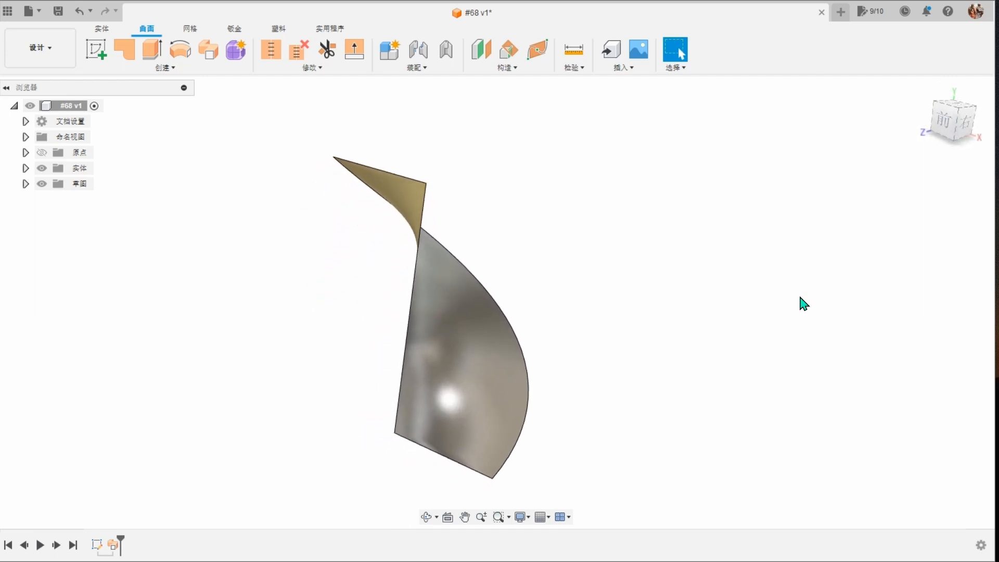
left_click(207, 70)
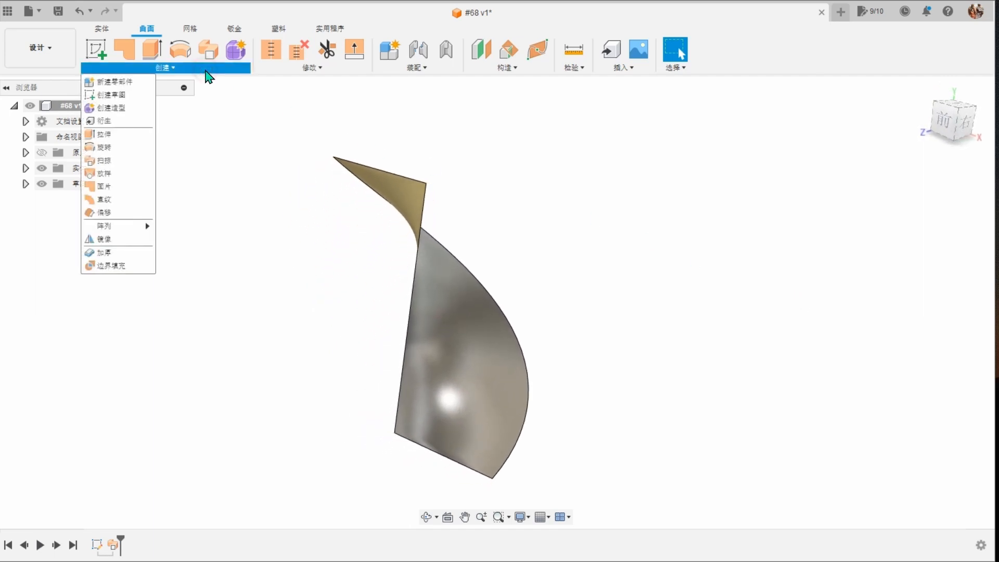
left_click(140, 252)
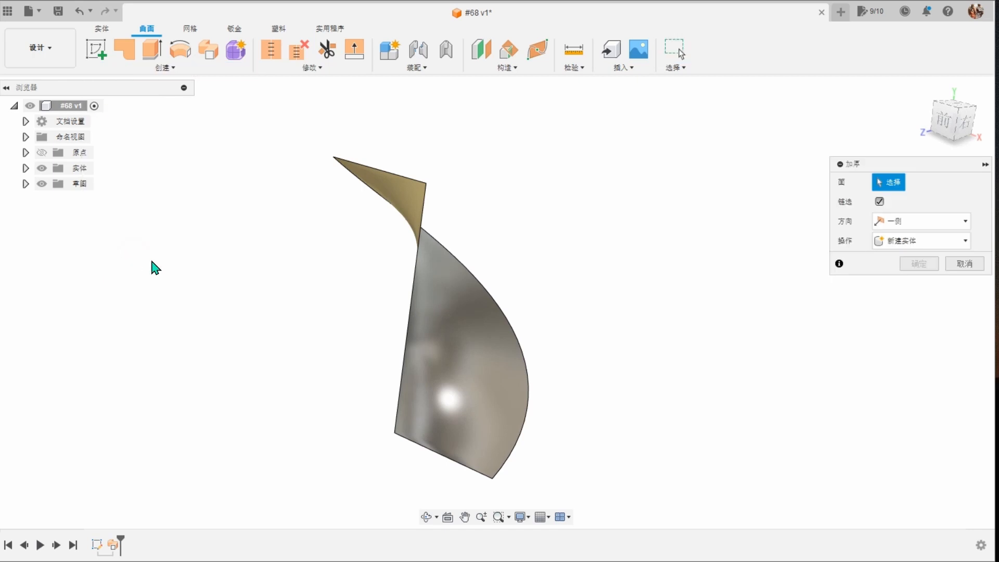
left_click_drag(921, 167, 811, 96)
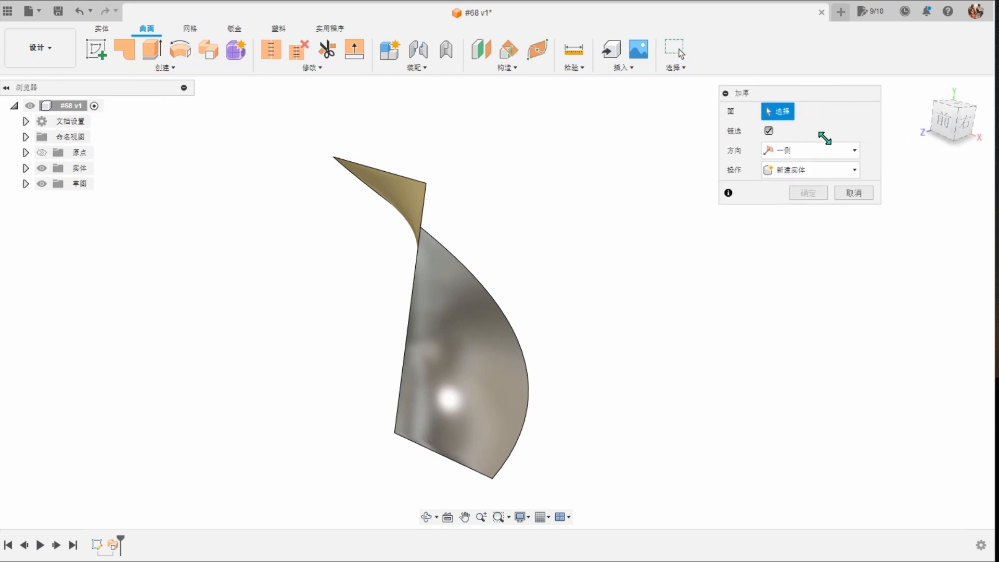
left_click(824, 151)
left_click(799, 181)
left_click(500, 370)
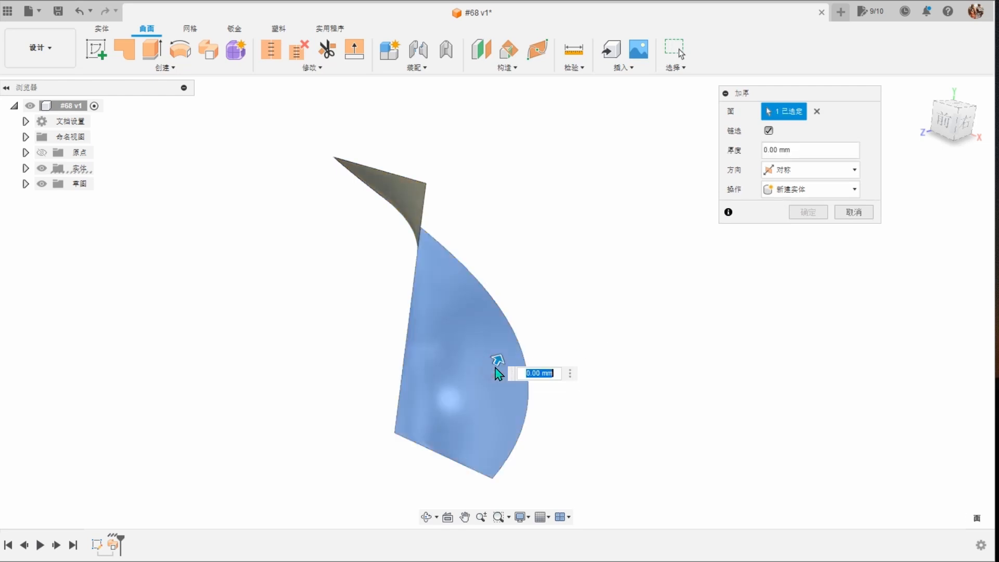
left_click(796, 150)
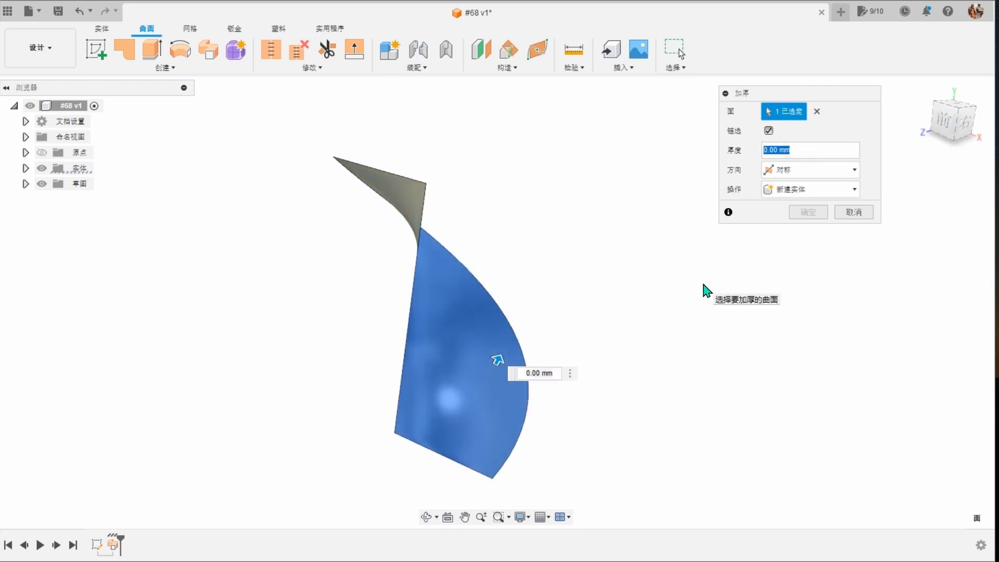
scroll(703, 284, "up", 3)
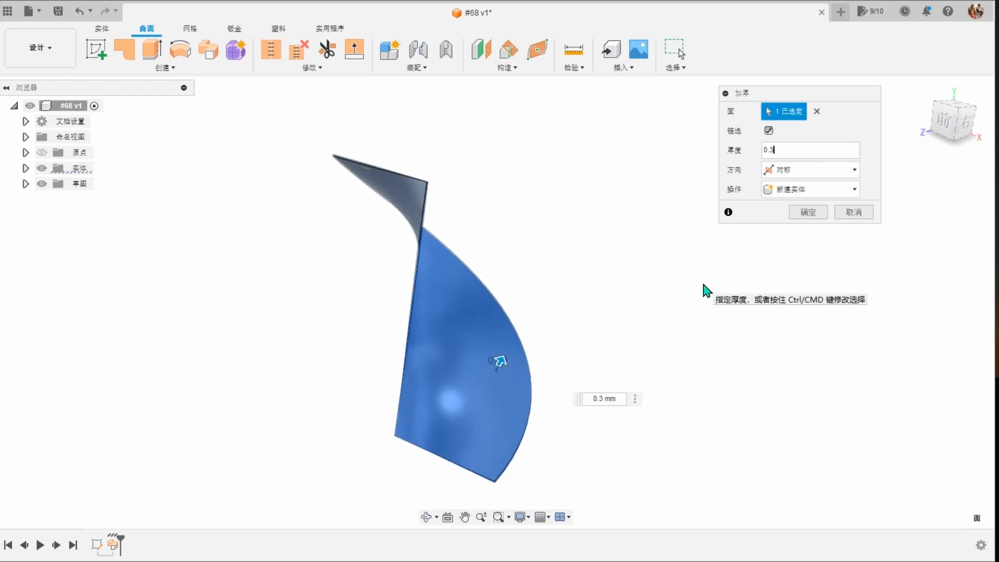
left_click(807, 211)
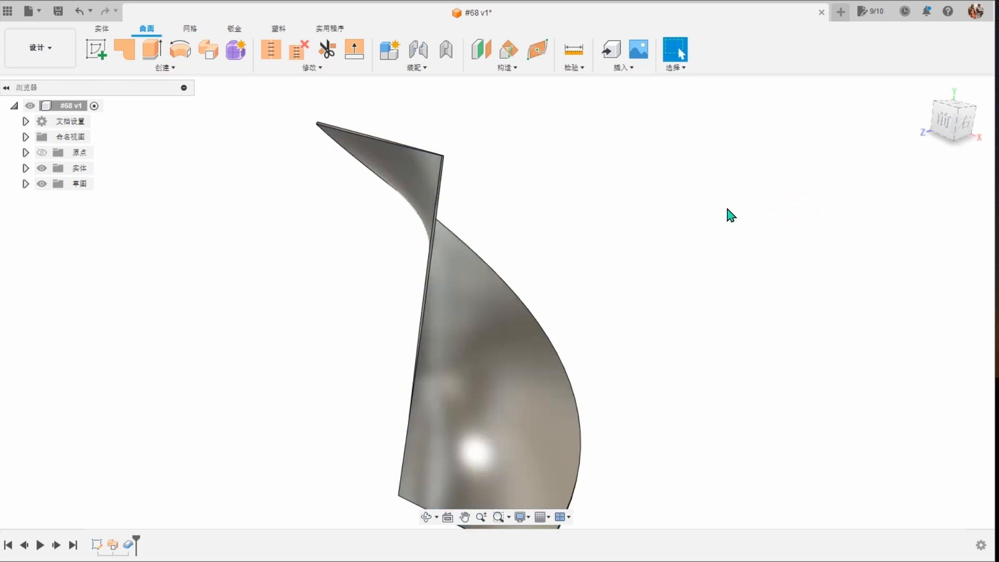
Step: Apply the copper appearance already present in the design to the thickened twisted body
scroll(727, 214, "up", 5)
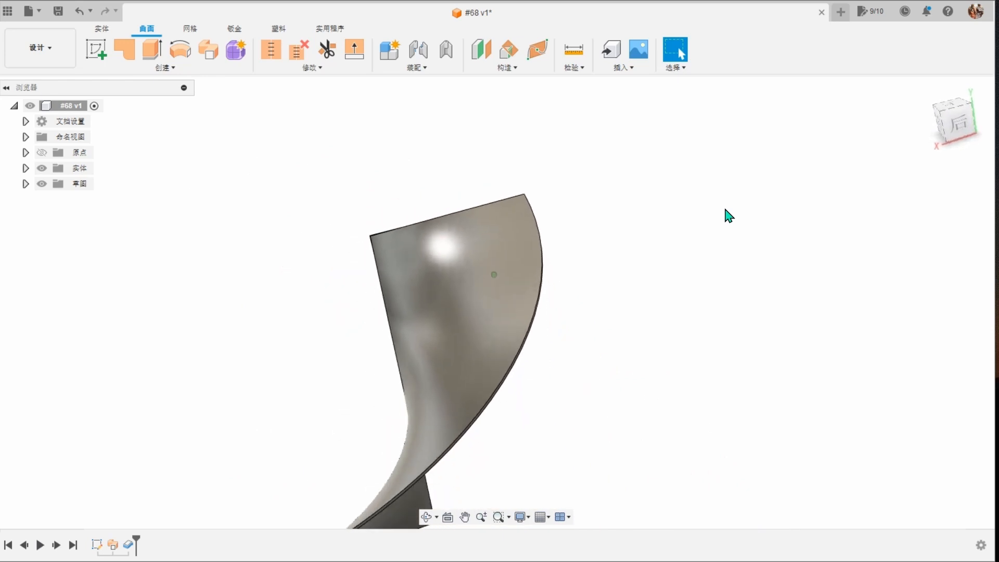
key("a")
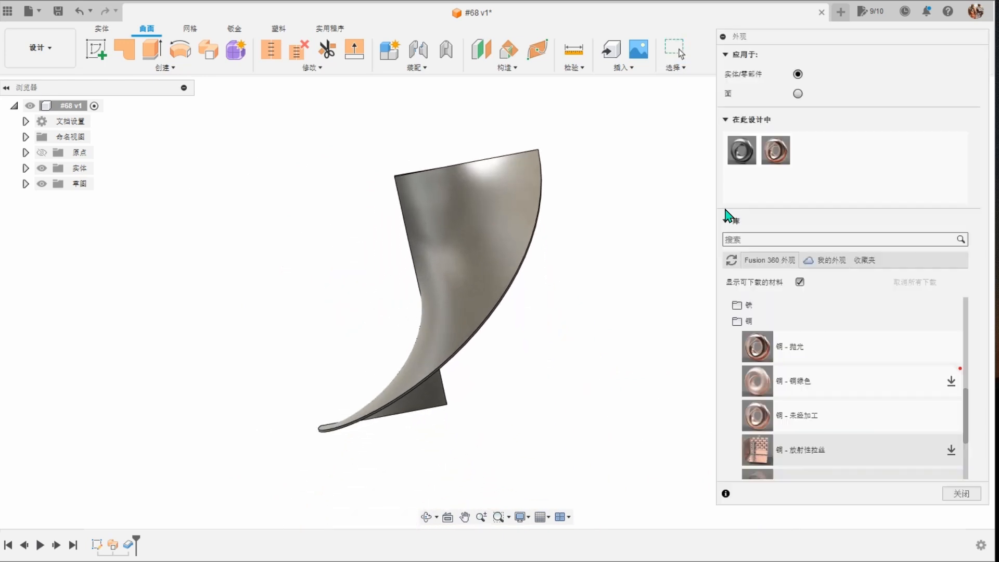
left_click_drag(775, 151, 525, 266)
left_click(963, 496)
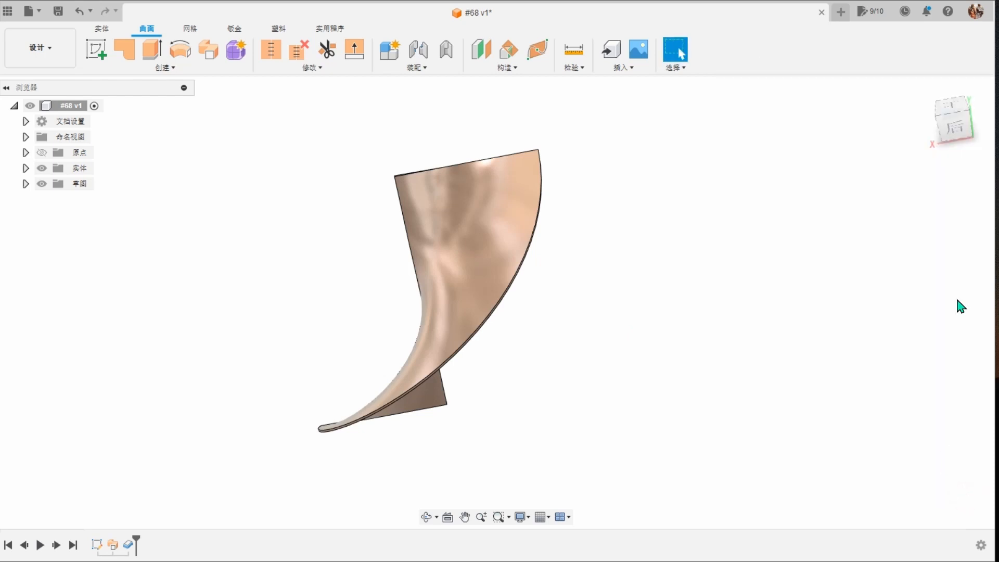
Step: Start a new sketch on the front XY plane through the origin
left_click_drag(929, 101, 757, 225)
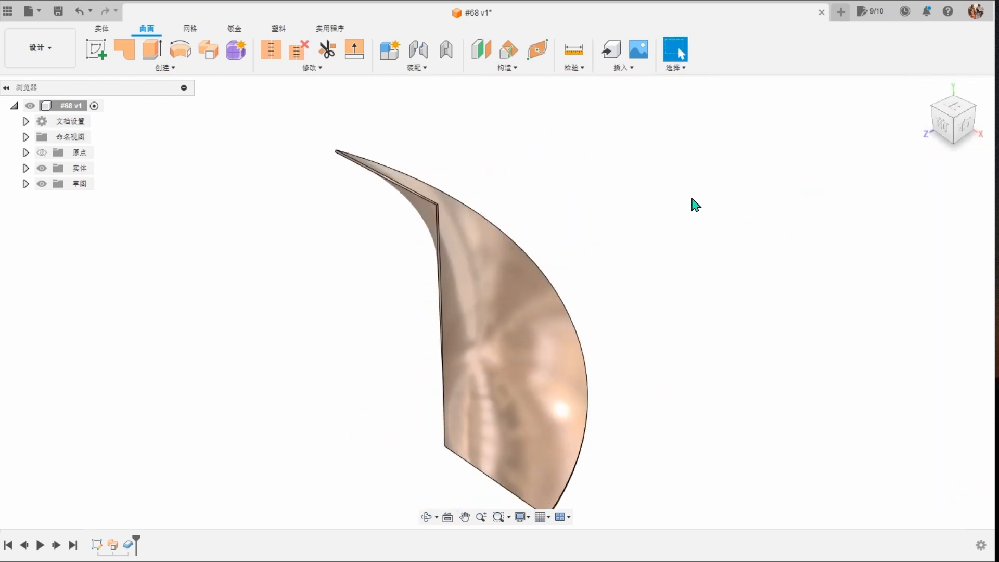
left_click(96, 50)
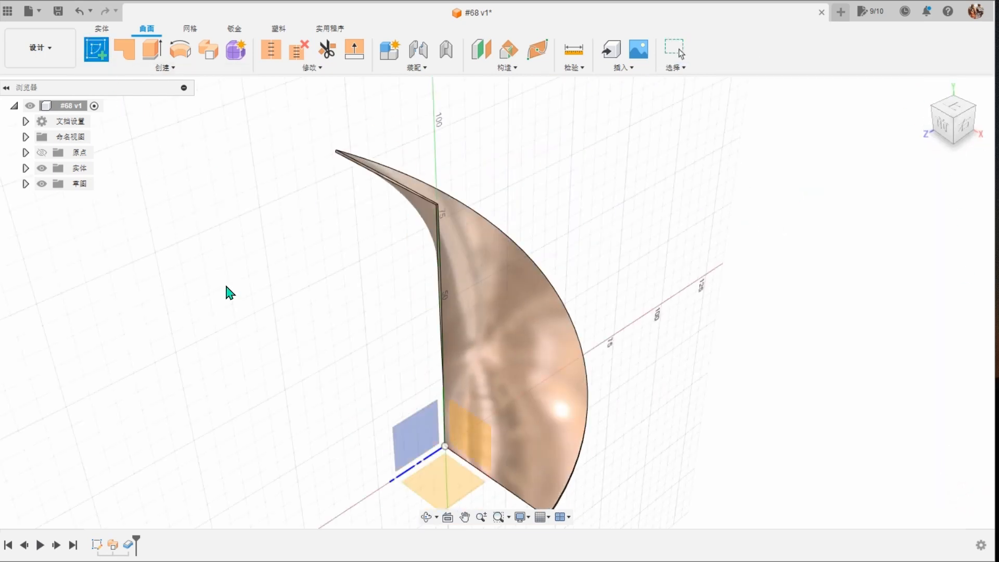
left_click(453, 439)
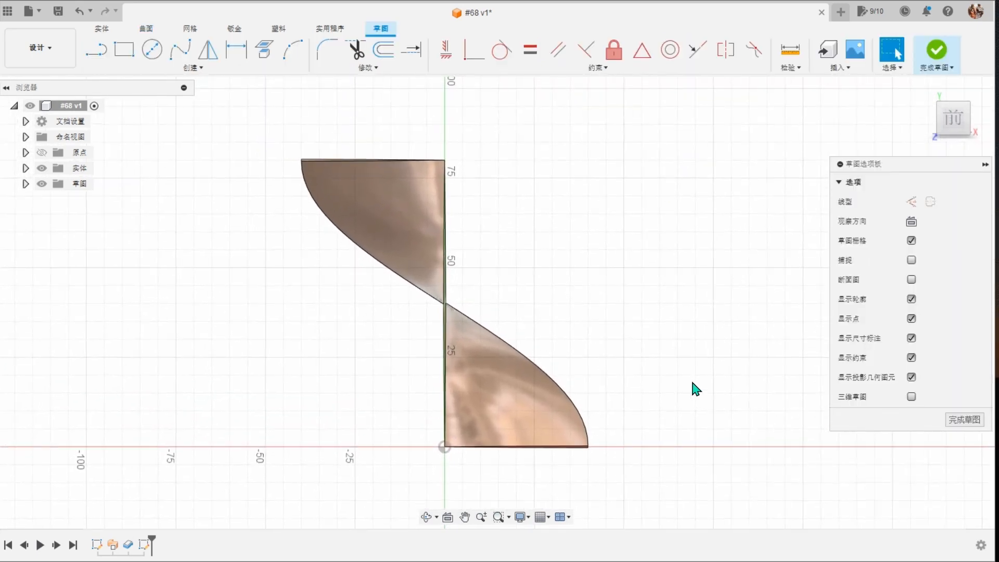
Step: Hide the thickened copper body and show the first sketch with the sweep lines
left_click(26, 168)
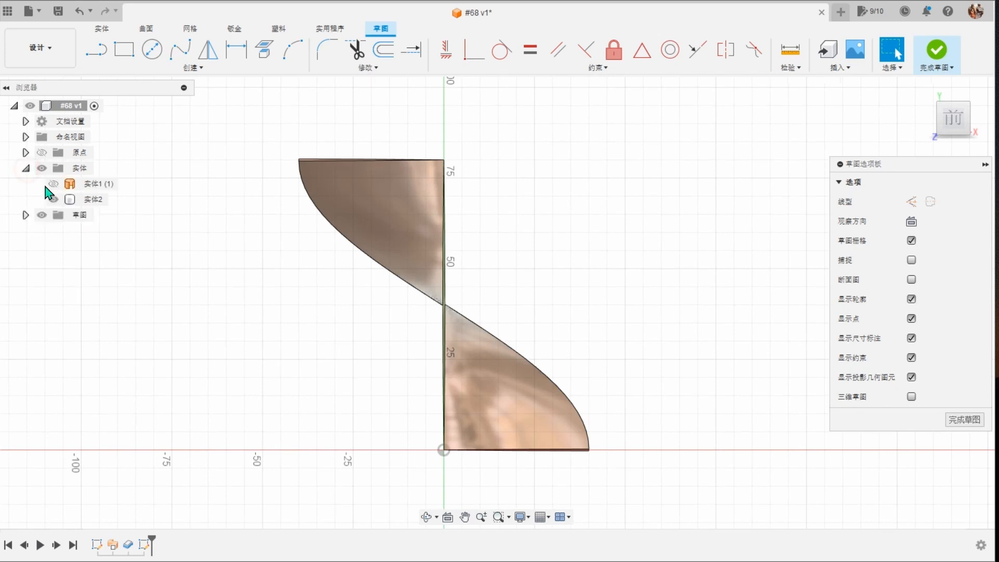
left_click(53, 199)
left_click(25, 214)
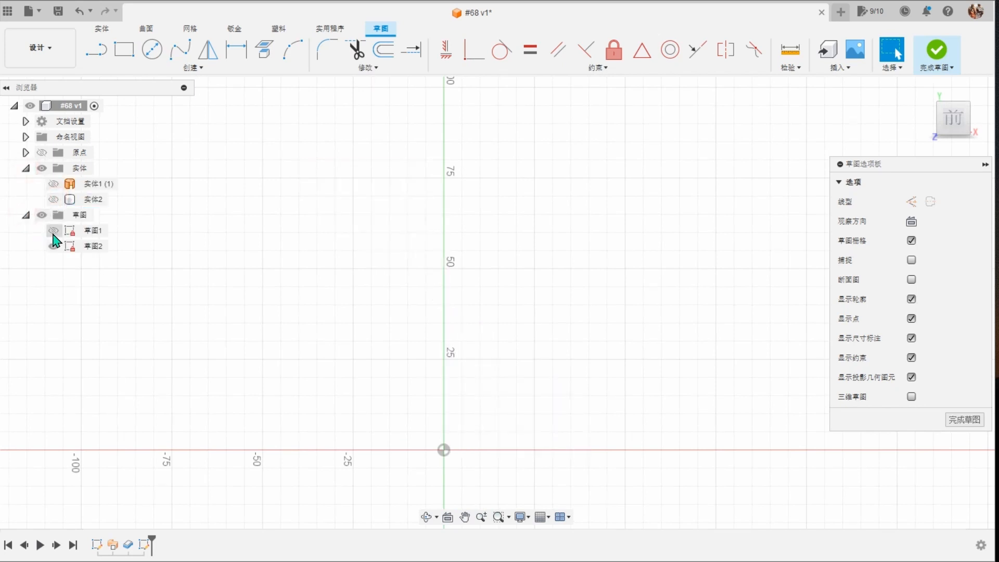
left_click(53, 230)
Step: Project the first sketch's vertical 80 mm line into the current sketch, keeping the projection linked
left_click(263, 50)
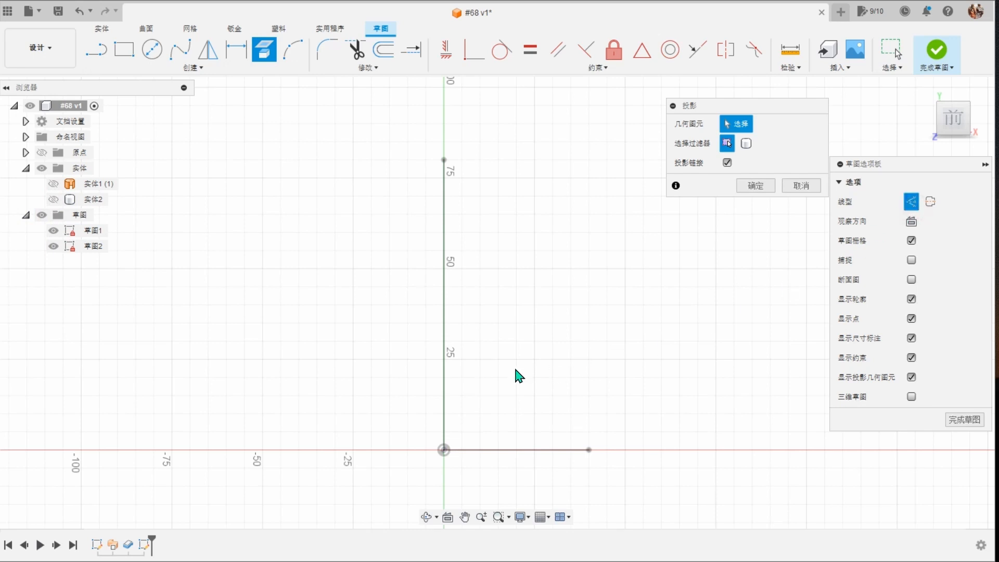
left_click(444, 343)
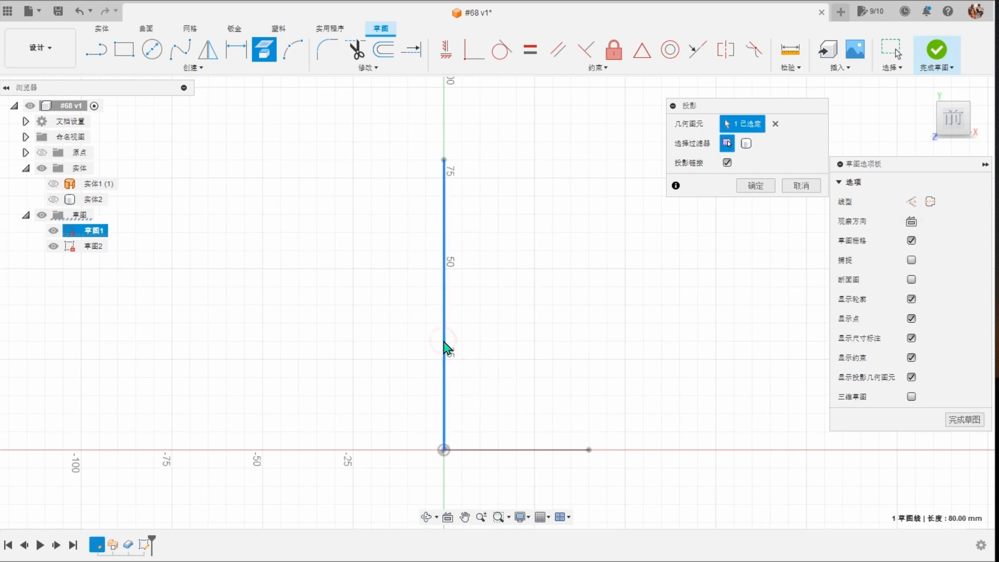
left_click(752, 186)
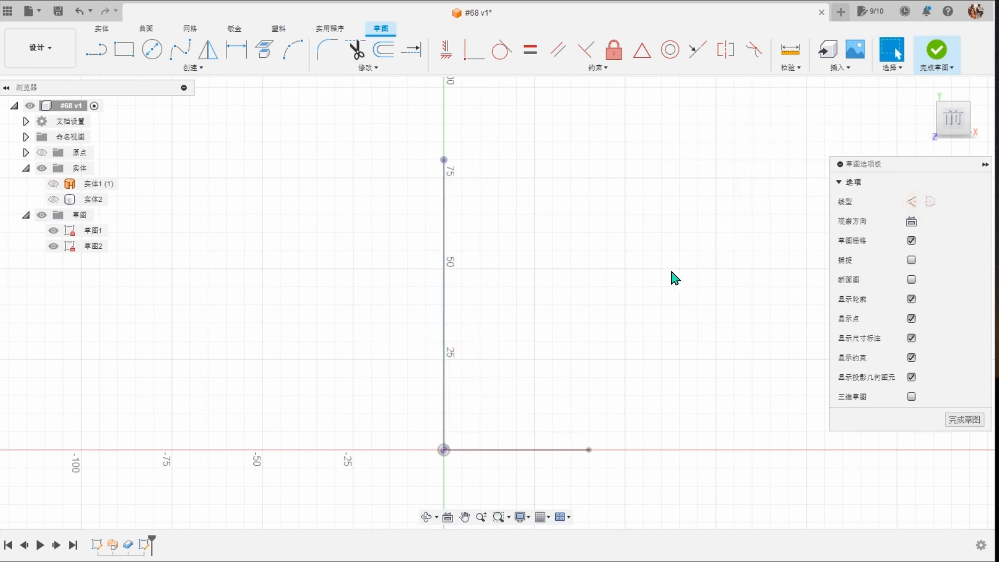
Step: Draw a 79 mm diameter circle centred on the midpoint of the projected vertical line and place its dimension outside the circle
left_click(152, 50)
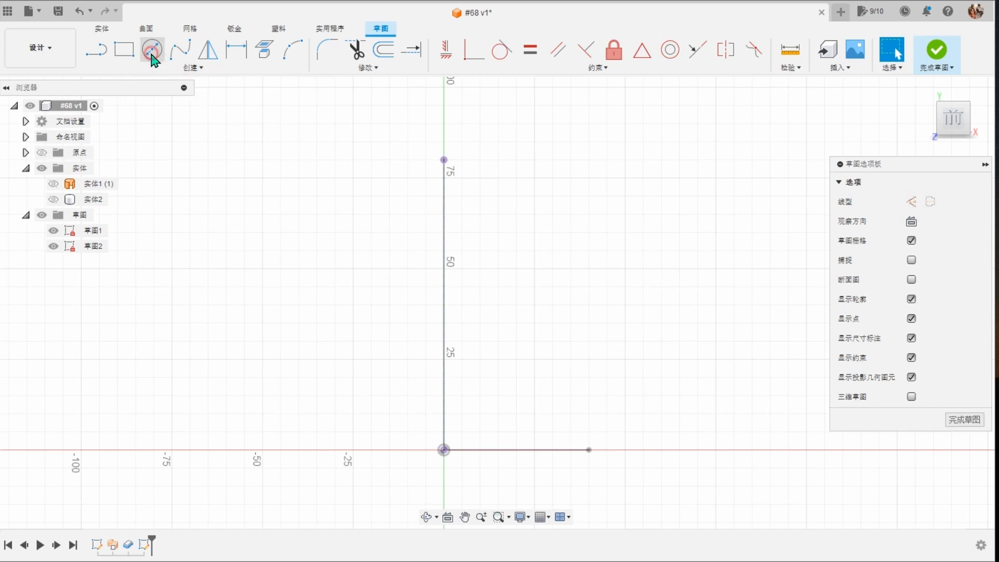
left_click(444, 304)
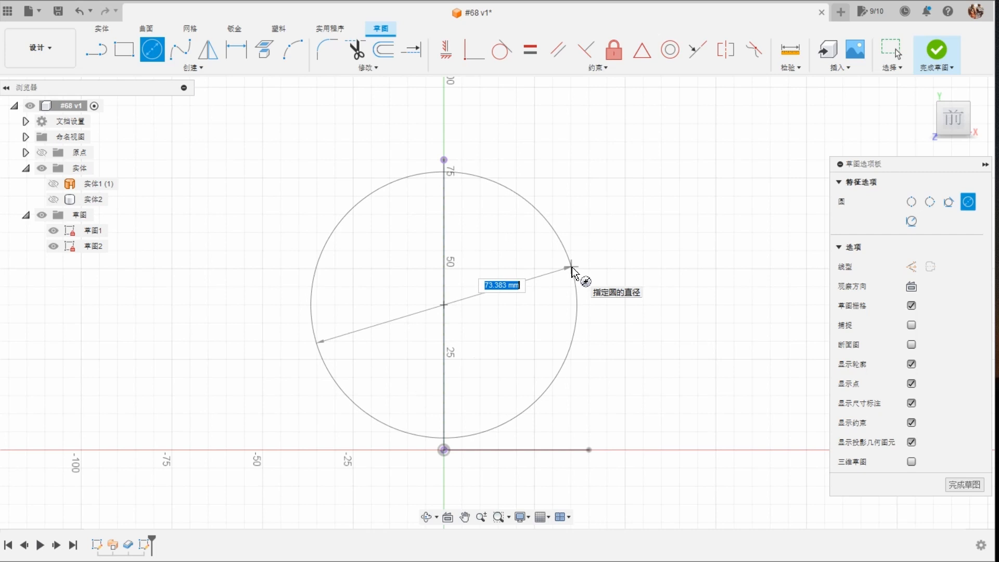
type("79")
key("Return")
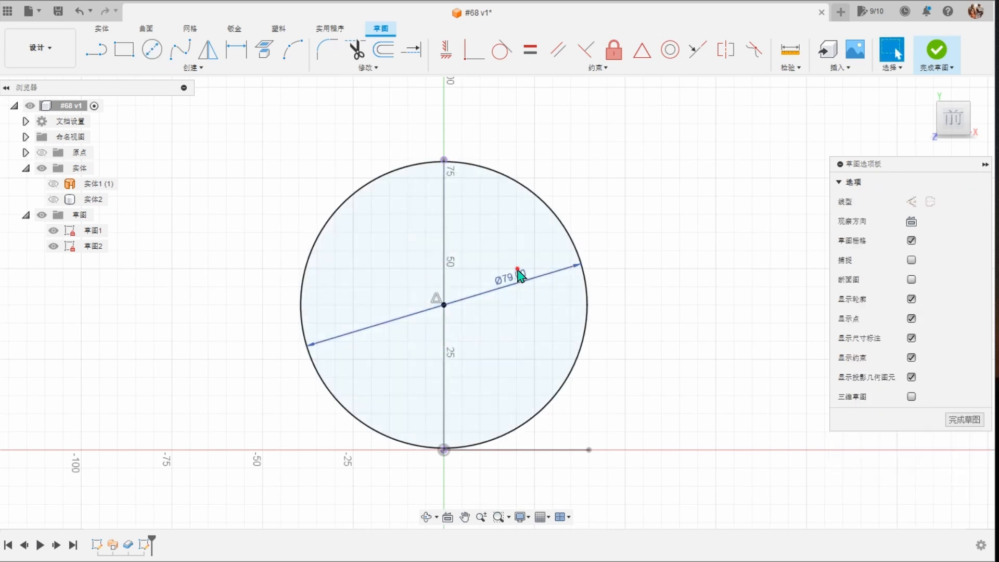
left_click_drag(520, 275, 589, 174)
Step: Draw a horizontal line across the whole circle and make it coincident with the circle's centre
left_click(96, 50)
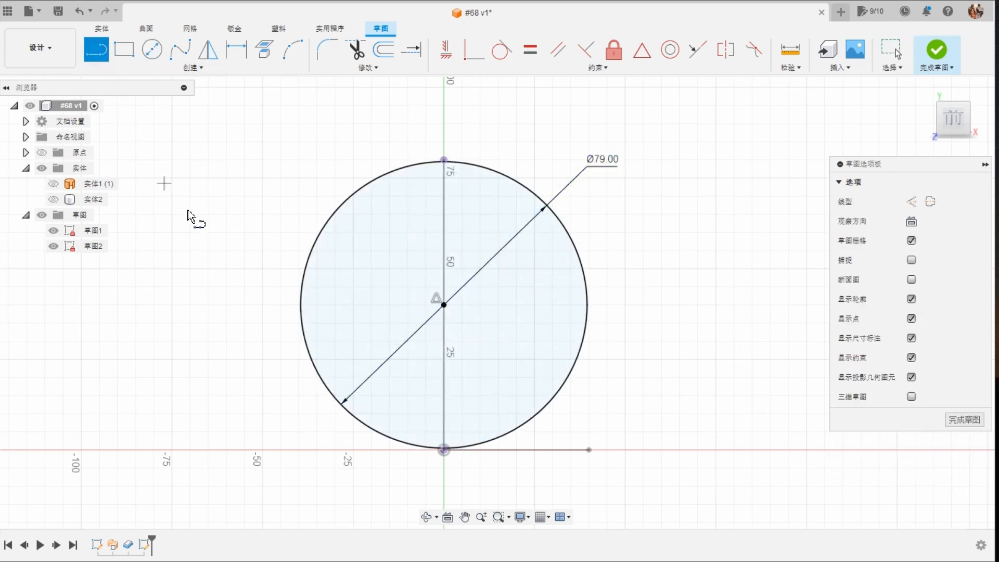
left_click(210, 260)
left_click(667, 260)
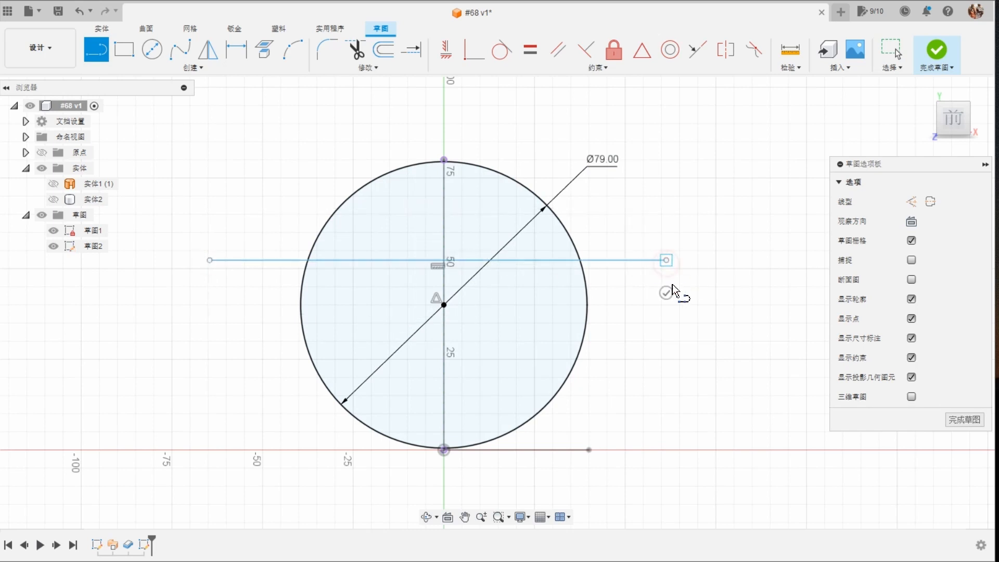
key("Escape")
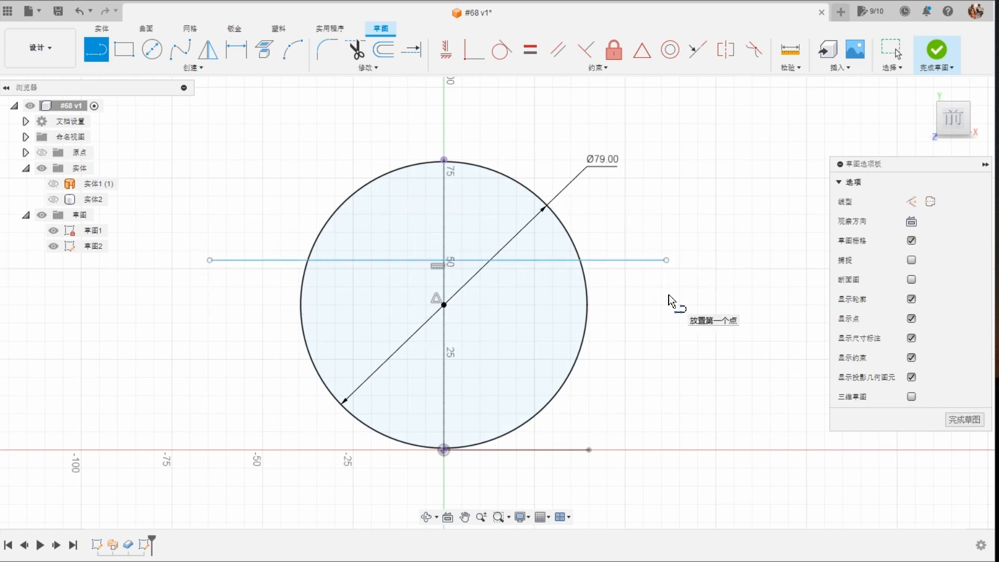
left_click(474, 50)
left_click(468, 260)
left_click(444, 305)
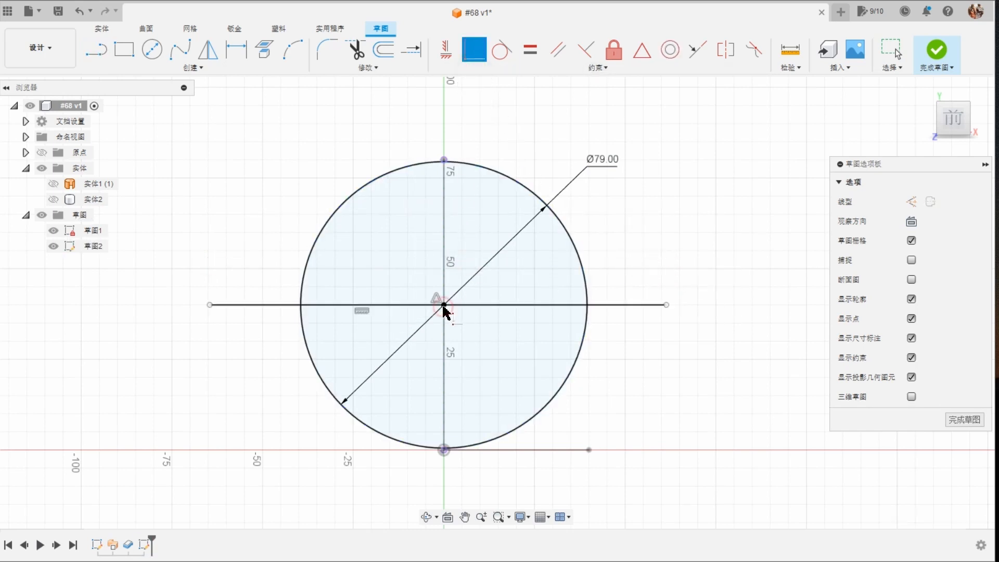
Step: Constrain both endpoints of the horizontal line to be coincident with the circle
left_click(209, 305)
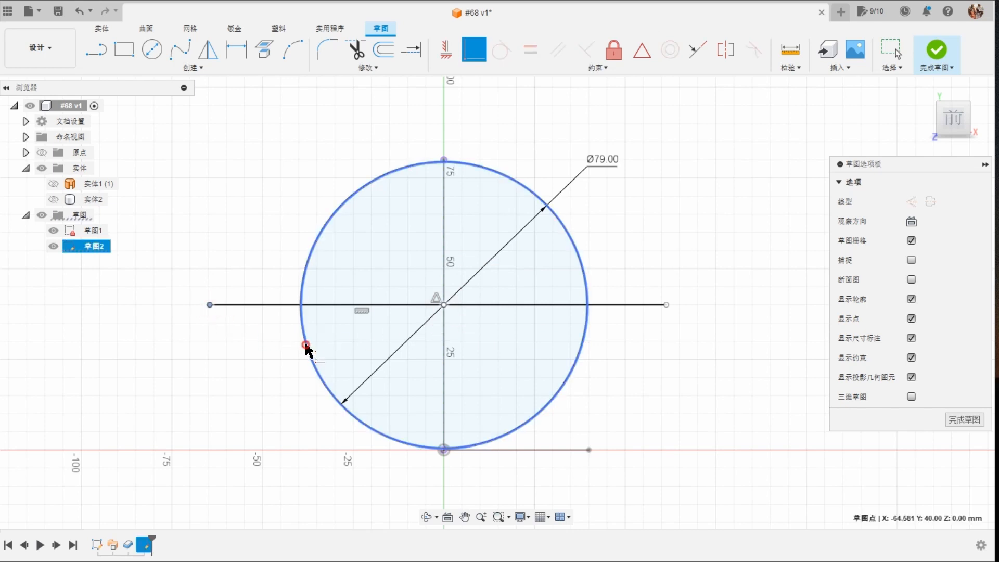
left_click(306, 345)
left_click(757, 306)
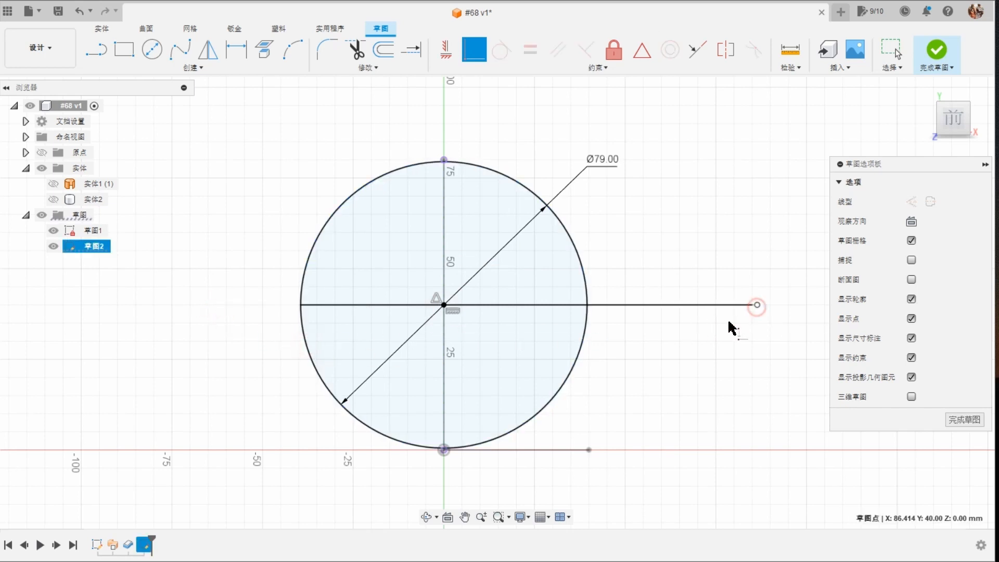
left_click(584, 349)
right_click(666, 286)
left_click(712, 288)
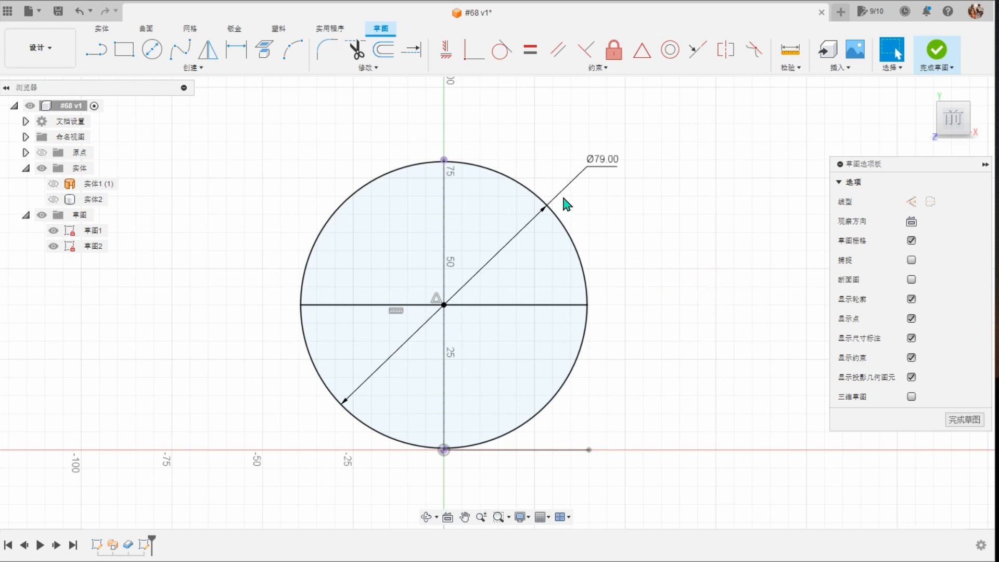
Step: Trim away the lower half of the circle to leave a closed half disc, and finish the sketch
left_click(356, 52)
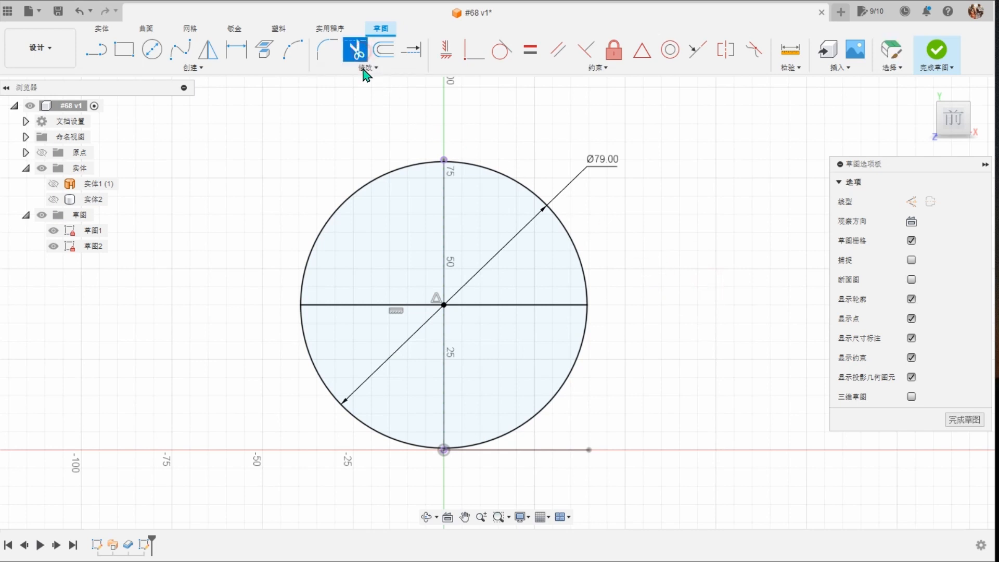
left_click(541, 412)
left_click(388, 437)
right_click(637, 346)
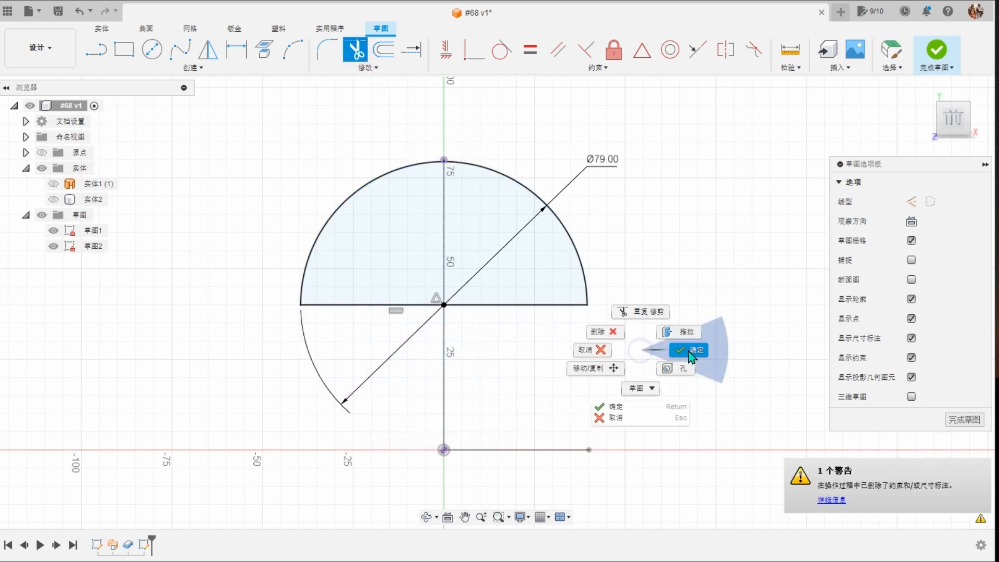
left_click(692, 350)
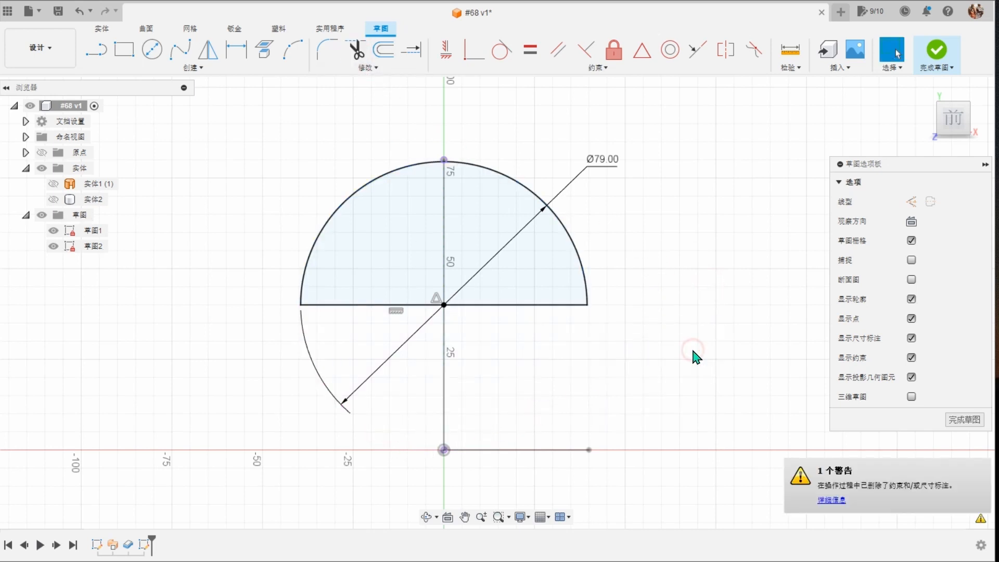
left_click(937, 50)
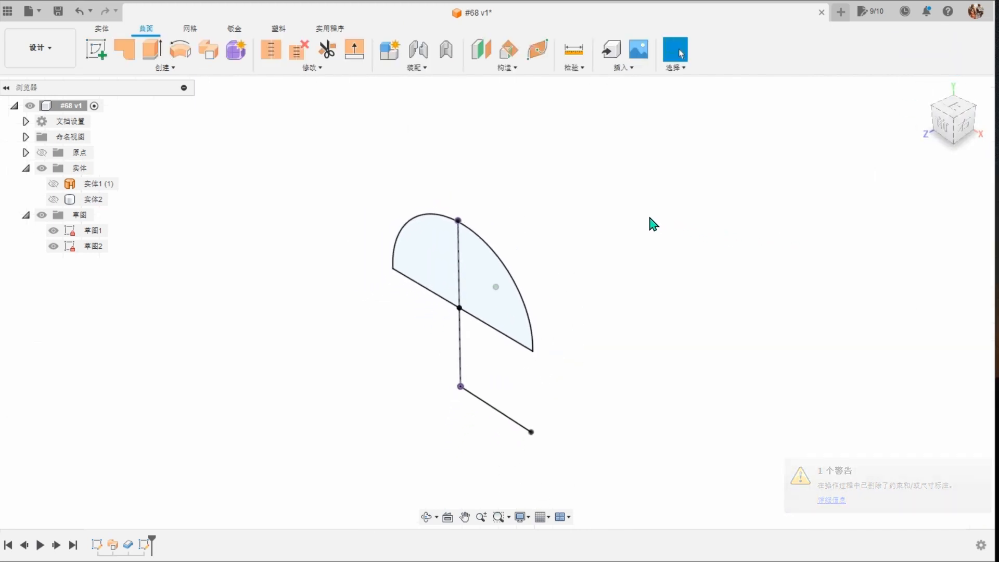
Step: With the first sketch hidden and the copper body shown, revolve the half disc 360 degrees about its straight edge, intersecting it with the body
left_click(53, 231)
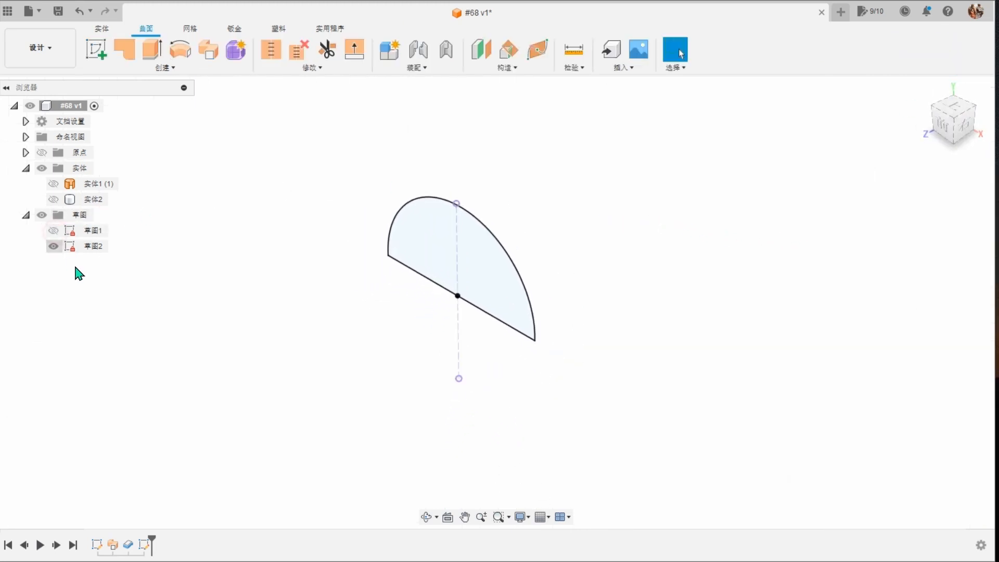
left_click(53, 199)
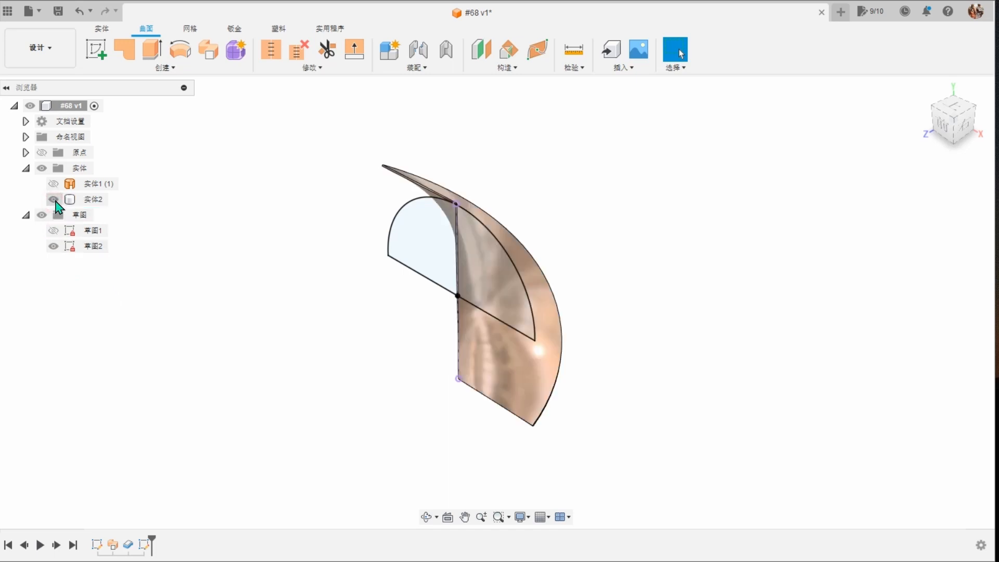
left_click(102, 29)
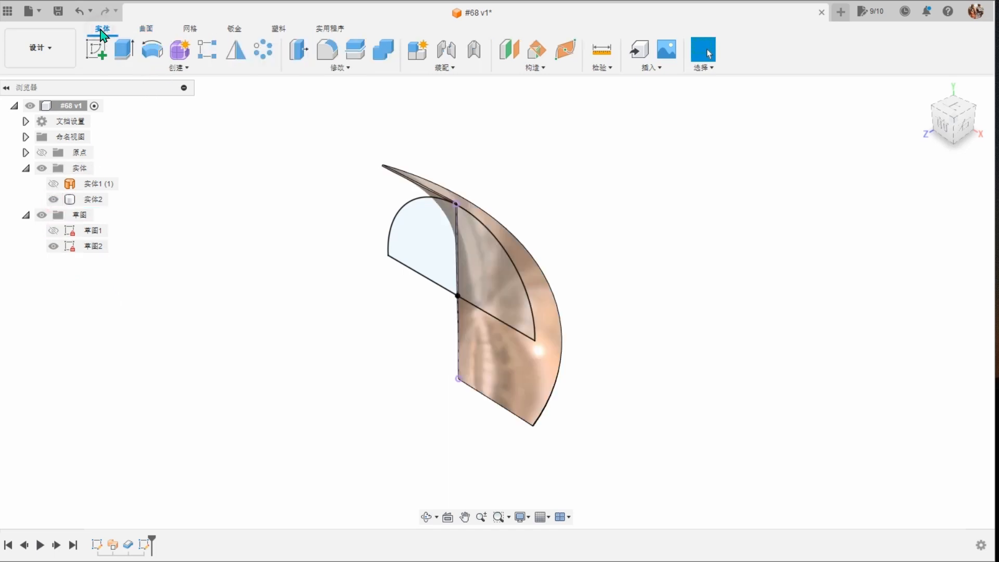
left_click(152, 52)
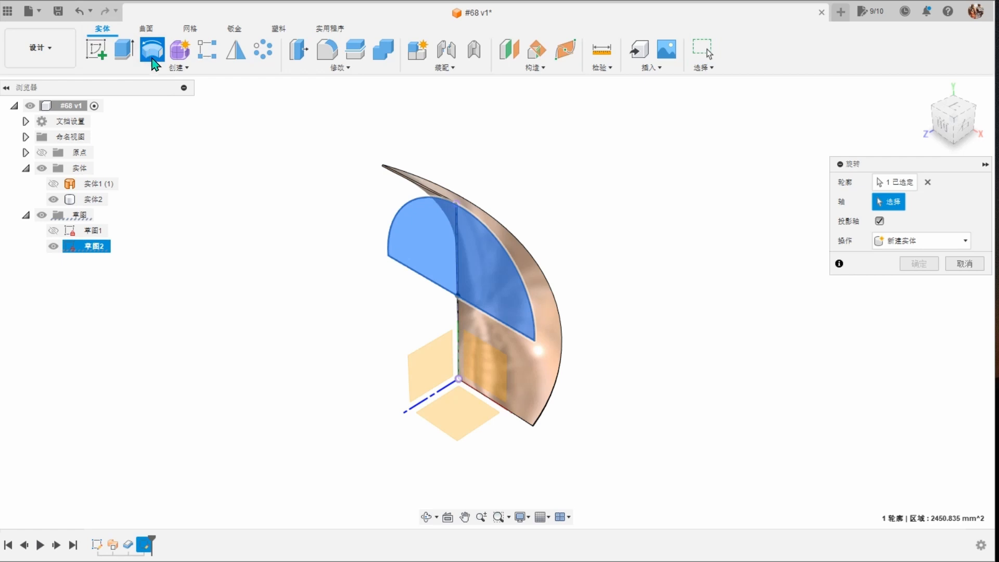
left_click(427, 281)
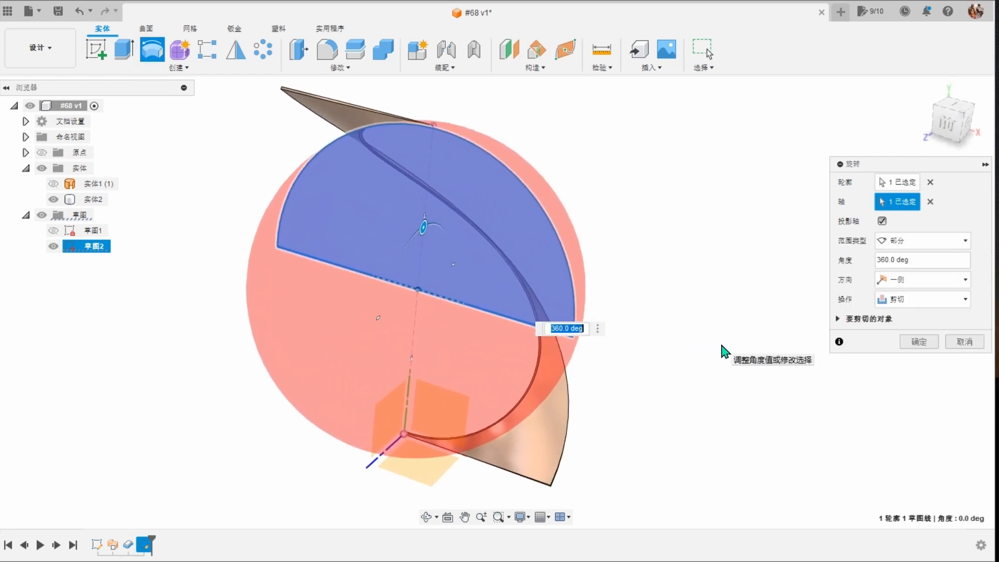
left_click(918, 300)
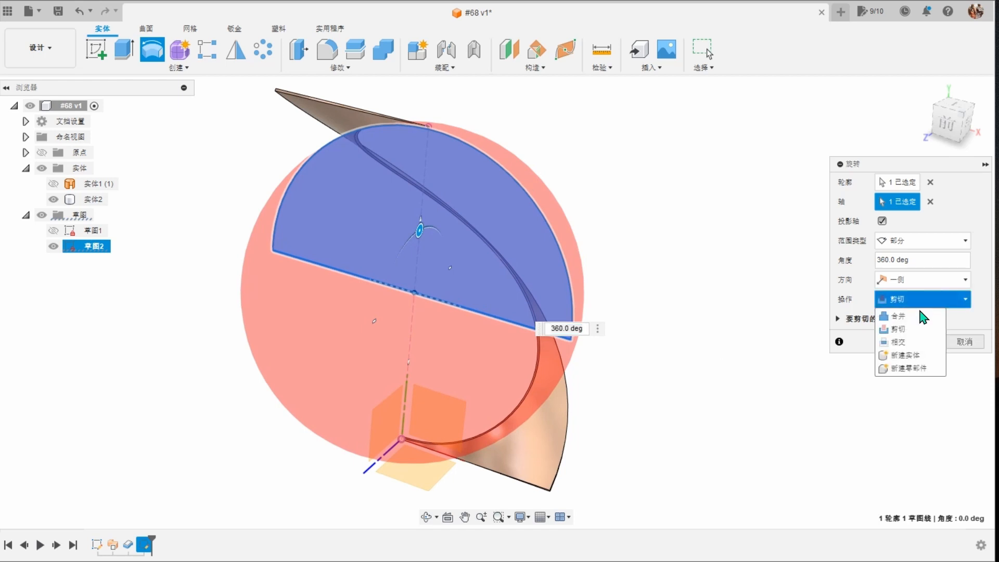
left_click(916, 330)
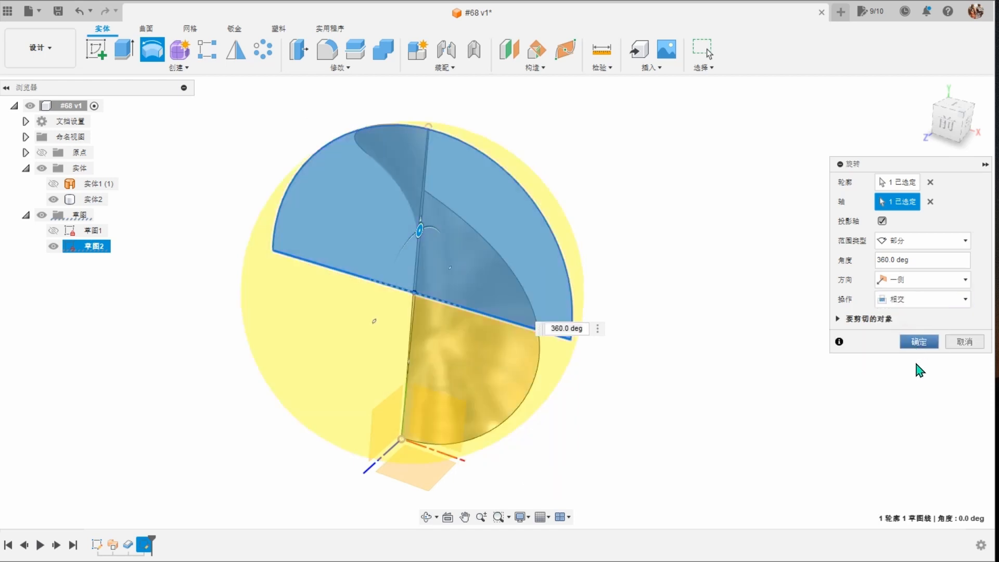
left_click(919, 342)
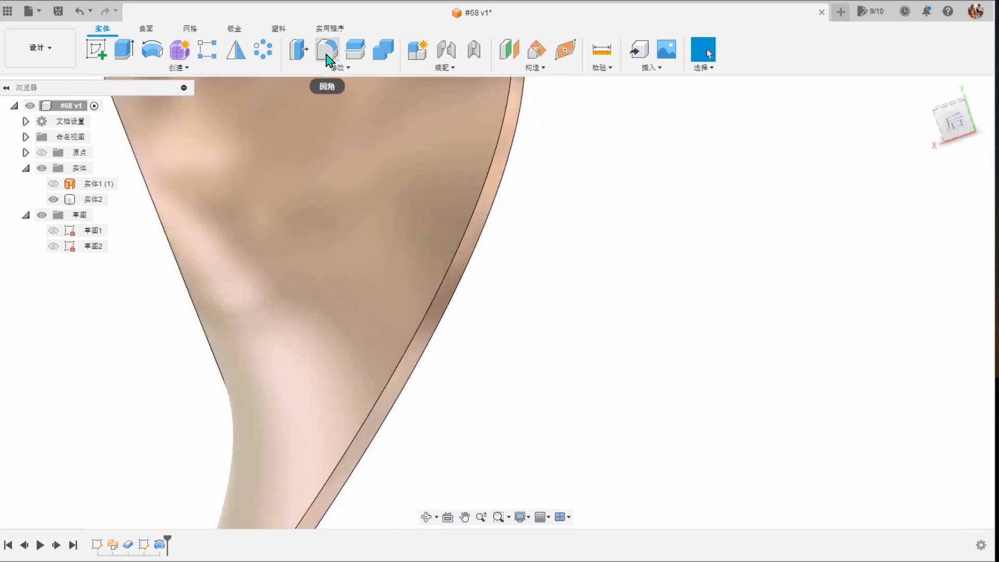
Step: Fillet the two long curved outer edges of the blade with a 0.1 mm radius
left_click(326, 52)
left_click(464, 271)
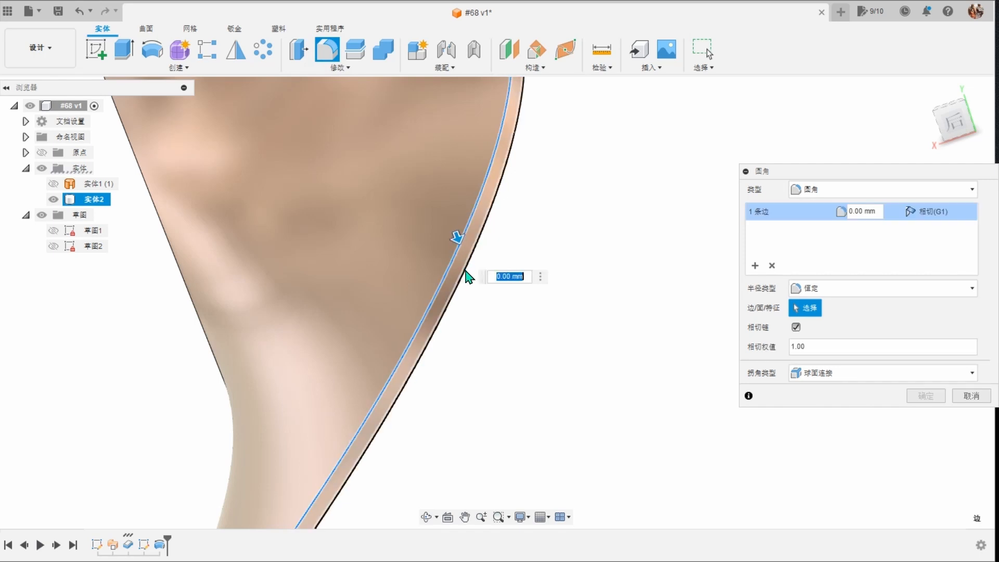
left_click(466, 272)
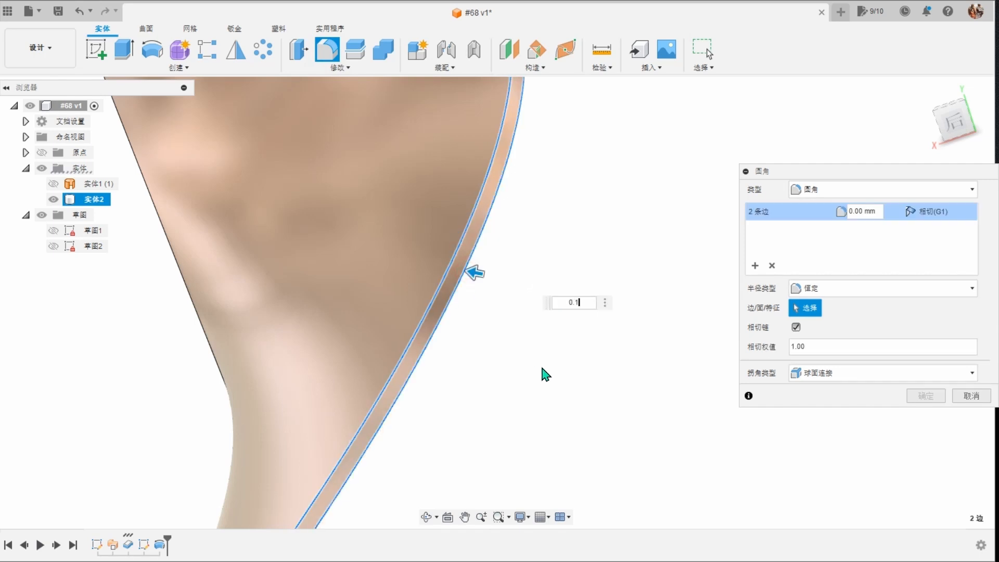
left_click(927, 397)
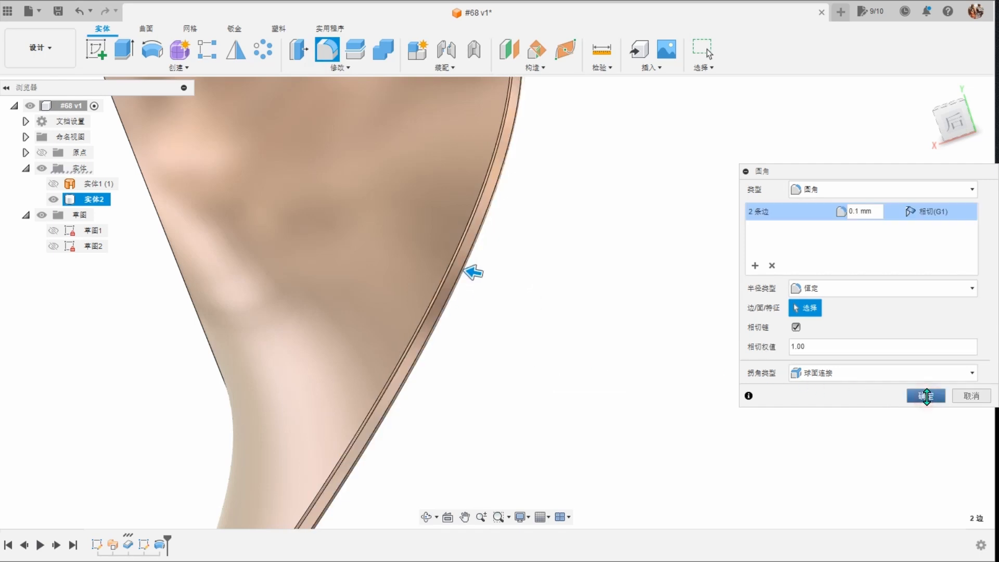
Step: Circular-pattern the filleted blade body about the vertical Y axis with full distribution and a quantity of 20
middle_click_drag(928, 403, 703, 235, "shift")
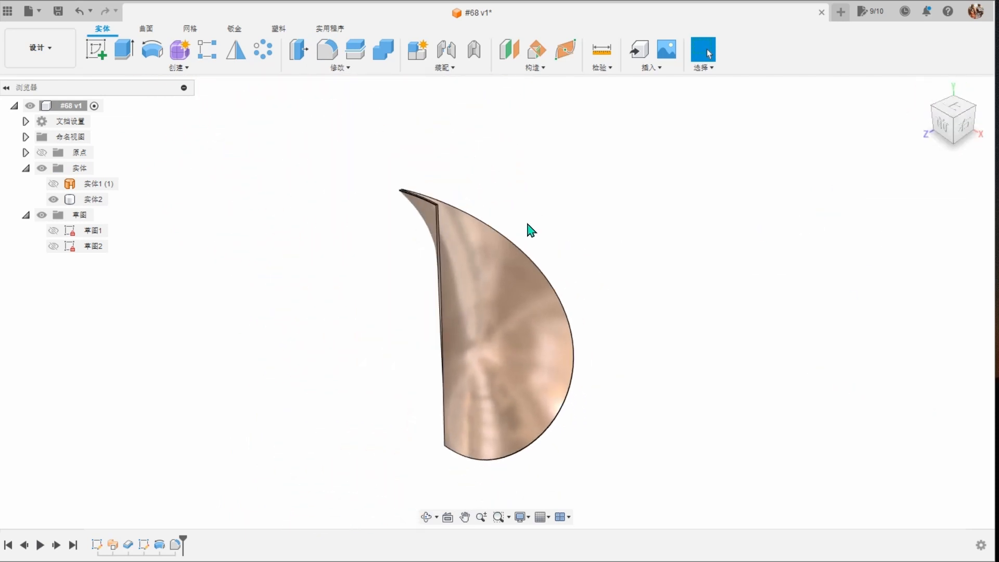
left_click(264, 50)
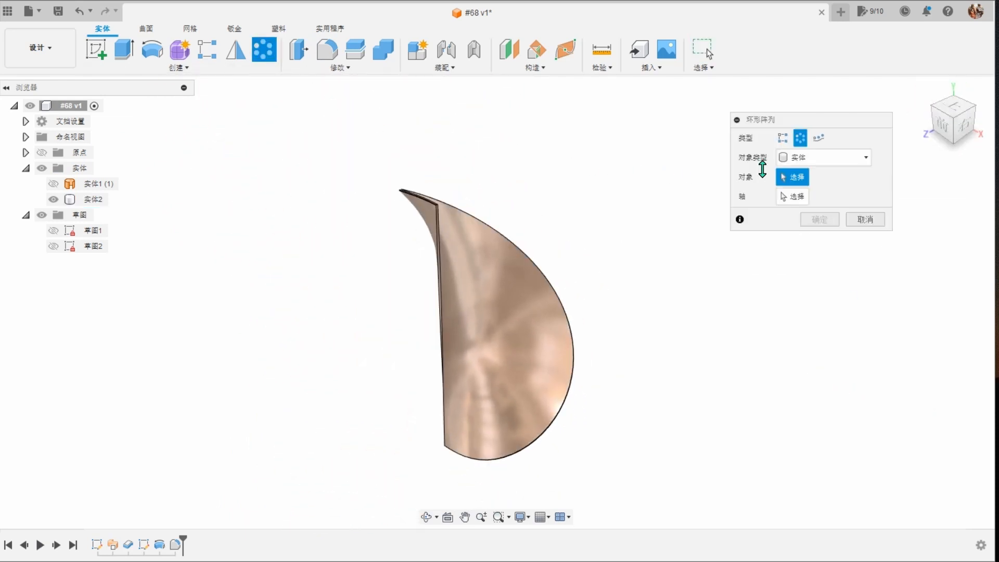
left_click(816, 158)
left_click(815, 161)
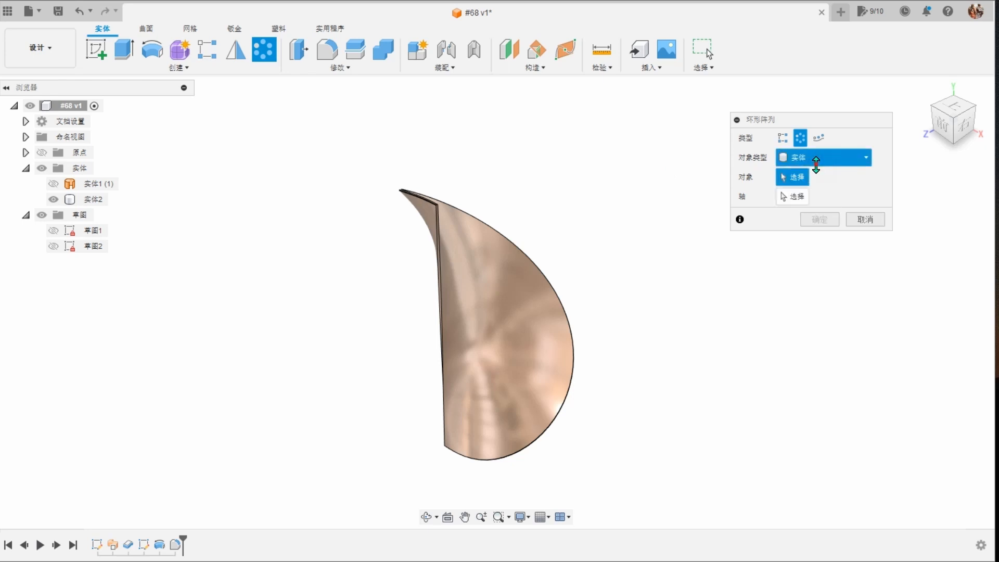
left_click(536, 349)
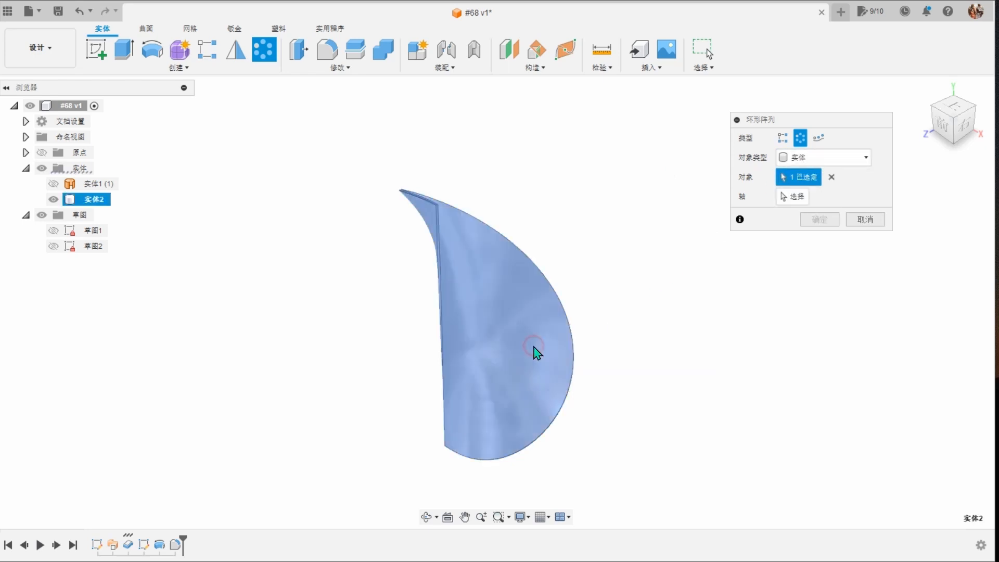
left_click(787, 202)
middle_click_drag(697, 305, 447, 427, "shift")
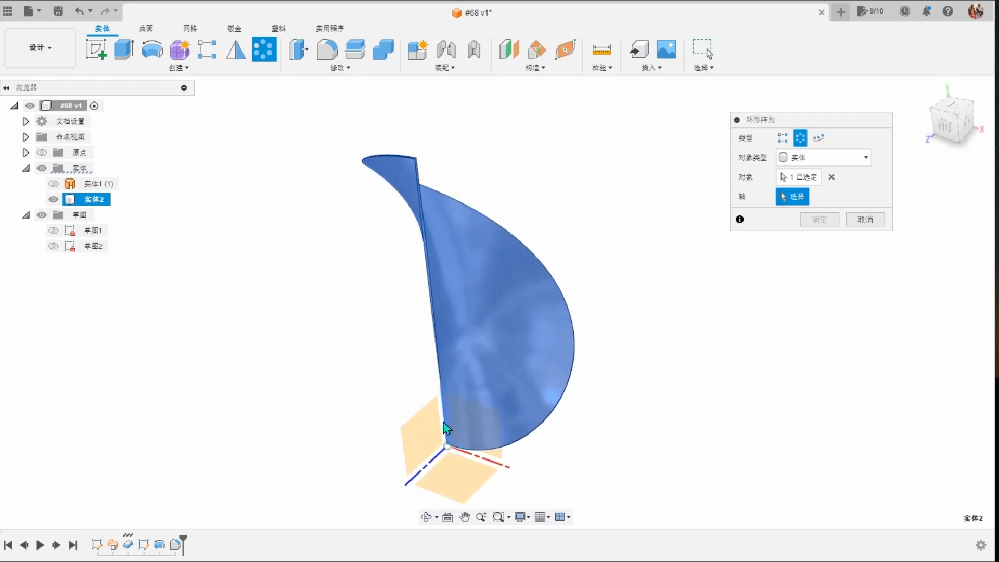
left_click(446, 422)
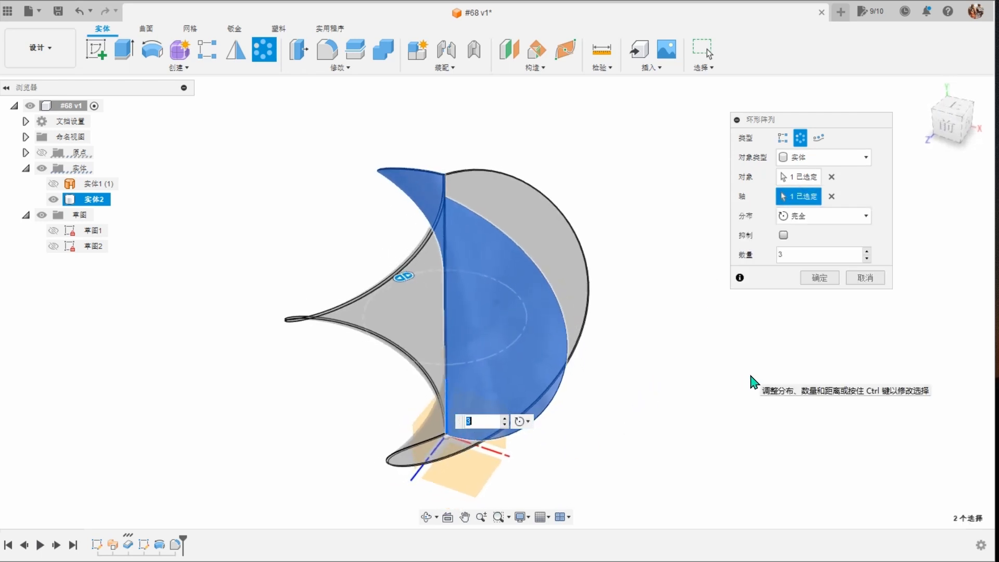
left_click(801, 255)
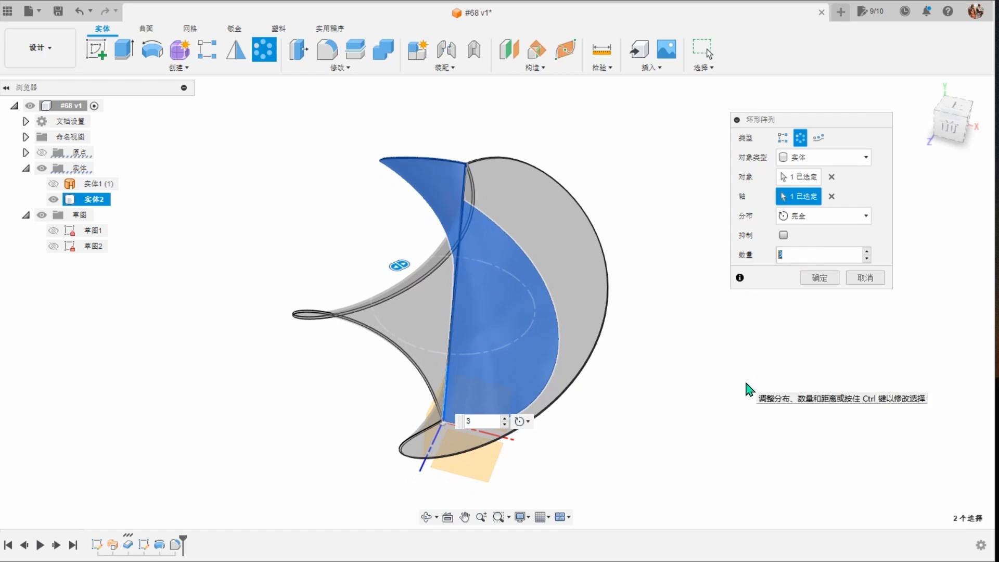
key("Return")
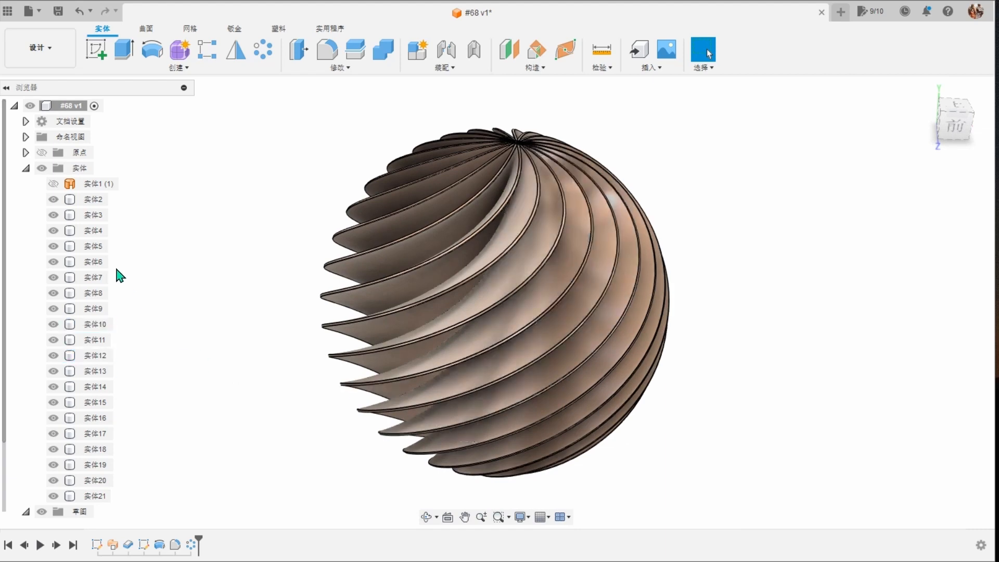
Step: Combine all 20 blade bodies with a Join operation, using the original blade as the target and the 19 copies as tools
left_click(90, 200)
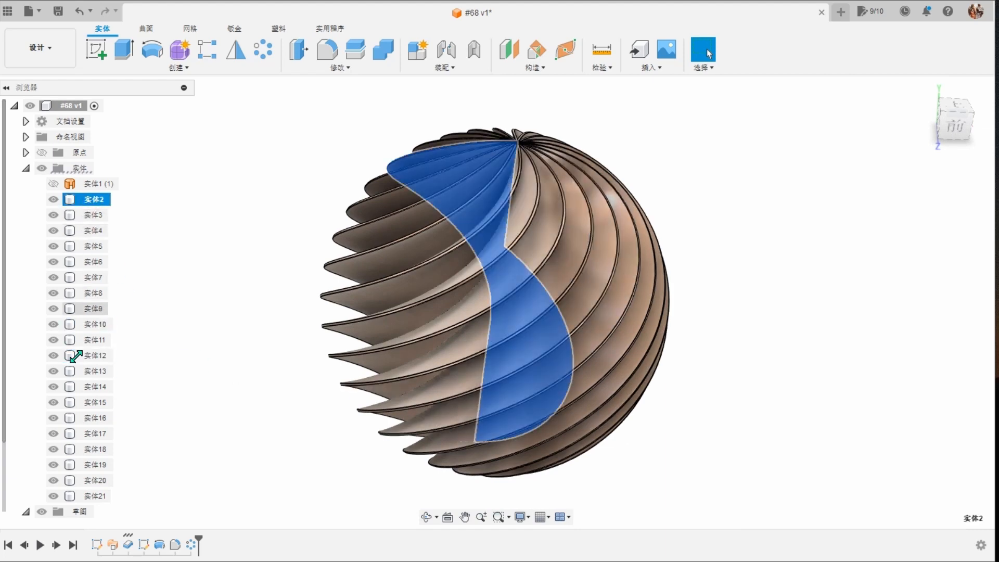
left_click(95, 496, "shift")
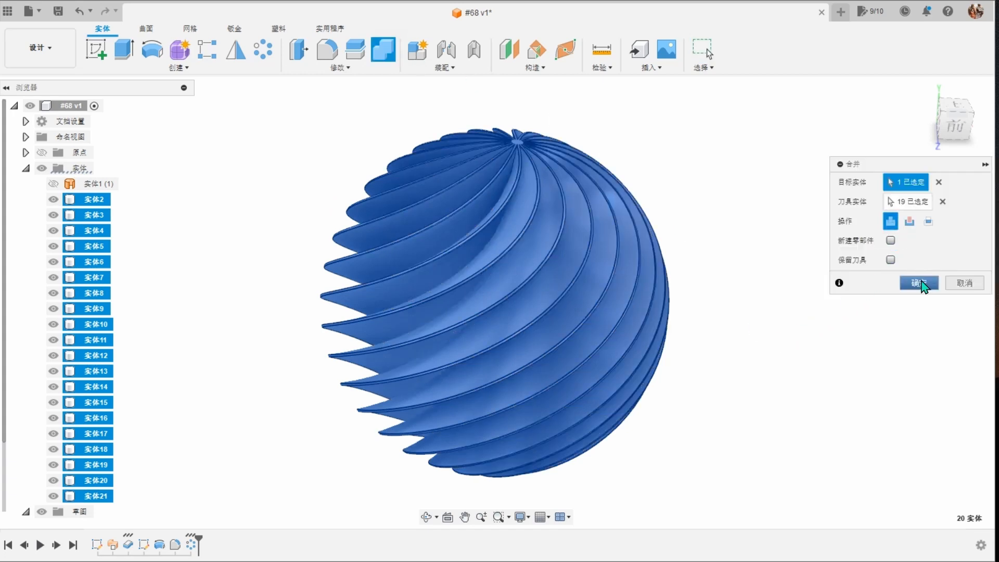
key("Return")
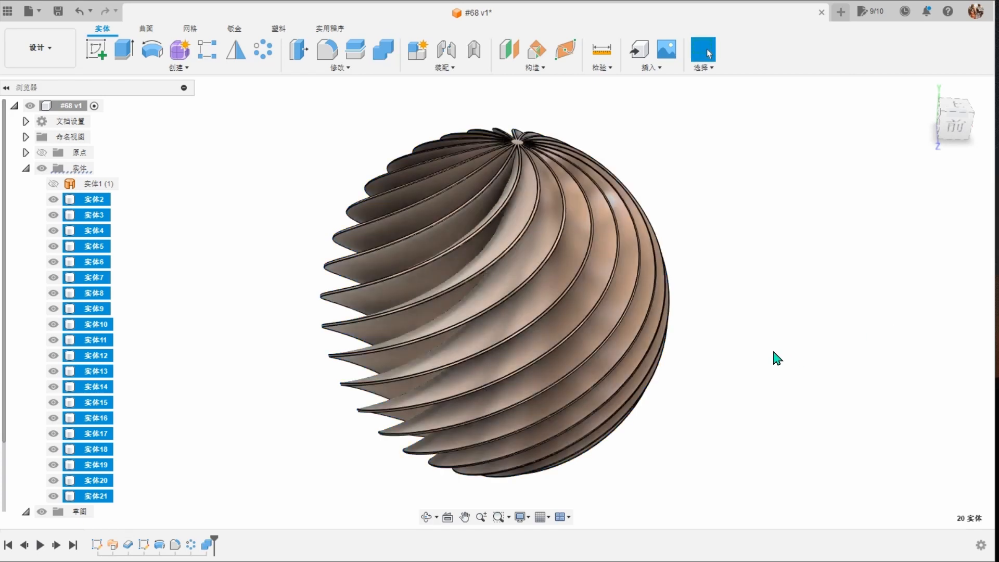